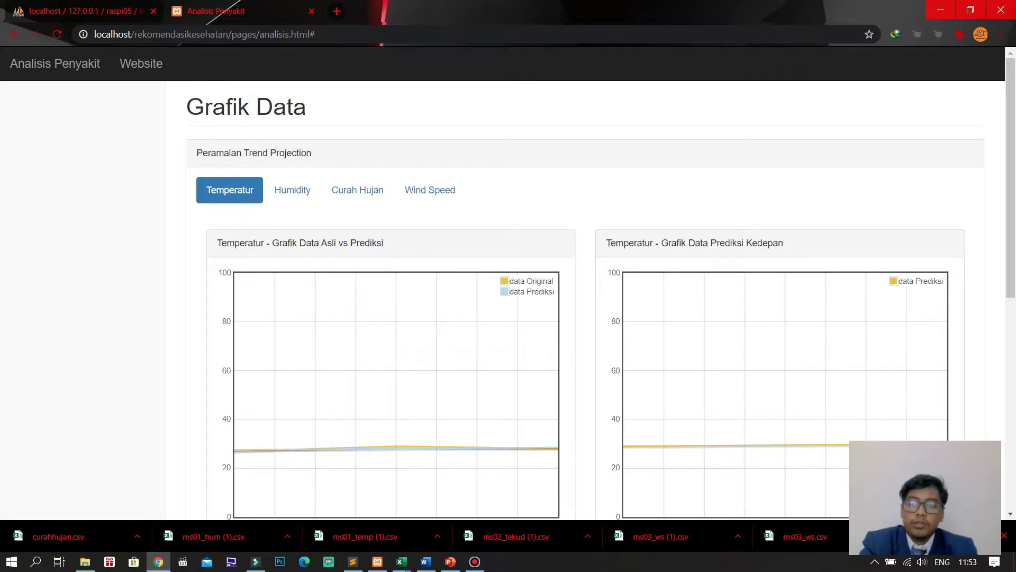
Step: Examine the Temperatur trend projection charts and the forecast error figures listed beneath them
scroll(596, 299, "down", 2)
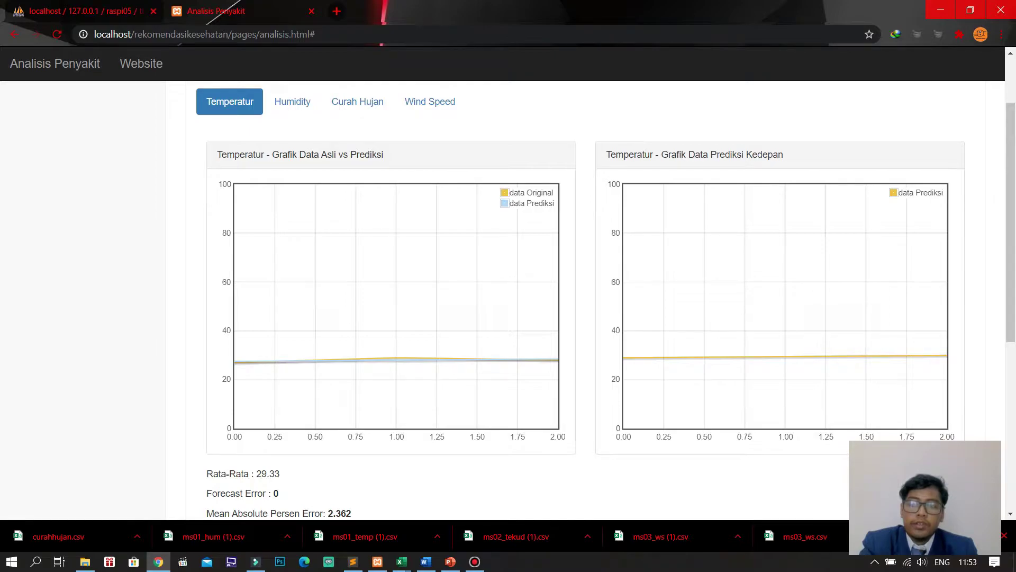
scroll(596, 299, "up", 2)
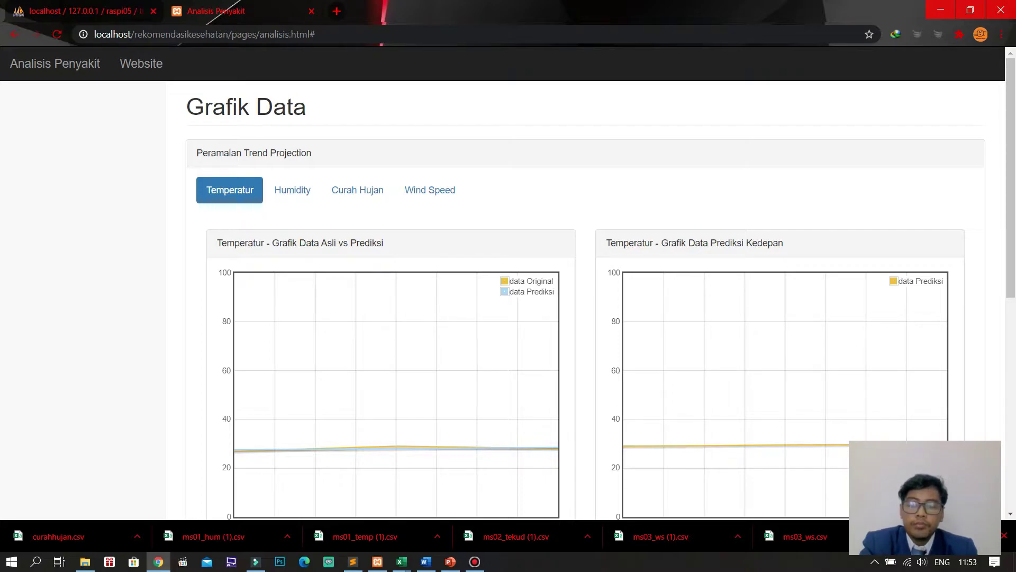
right_click(555, 163)
key("Escape")
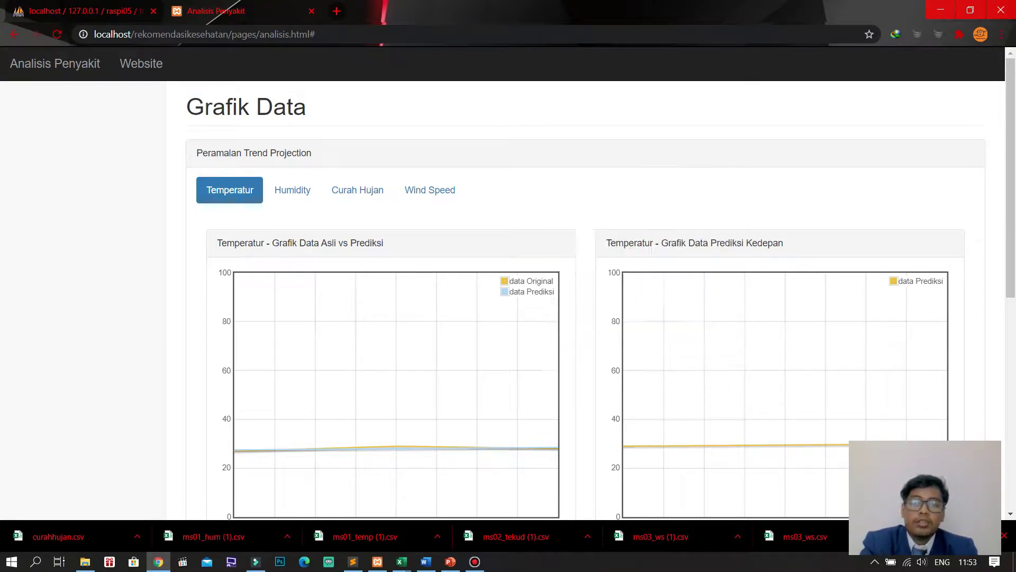
scroll(651, 248, "down", 1)
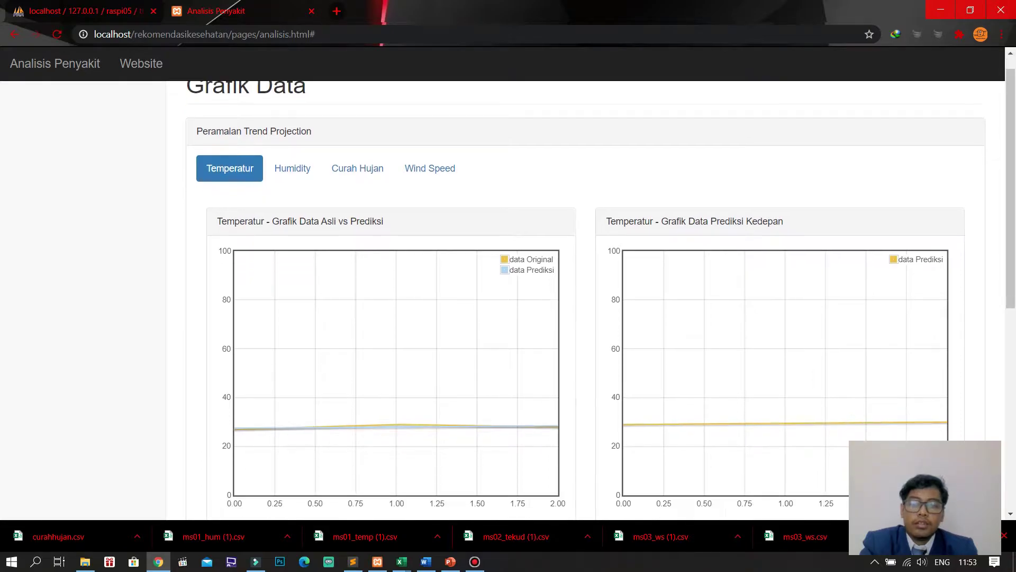
scroll(651, 249, "down", 2)
scroll(597, 303, "down", 1)
scroll(597, 303, "up", 3)
scroll(597, 304, "down", 3)
scroll(597, 303, "up", 2)
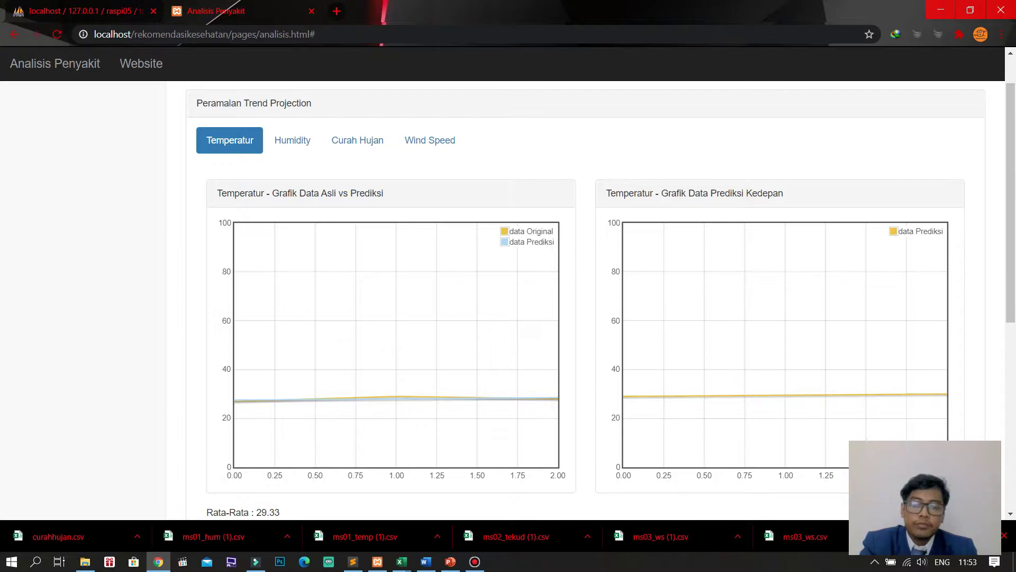
scroll(582, 296, "down", 3)
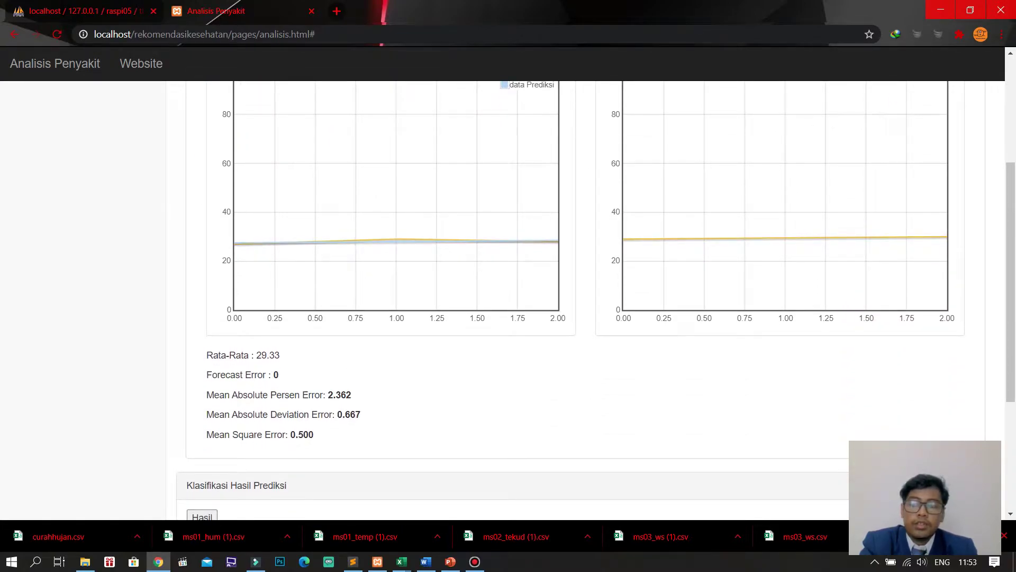
scroll(582, 296, "up", 4)
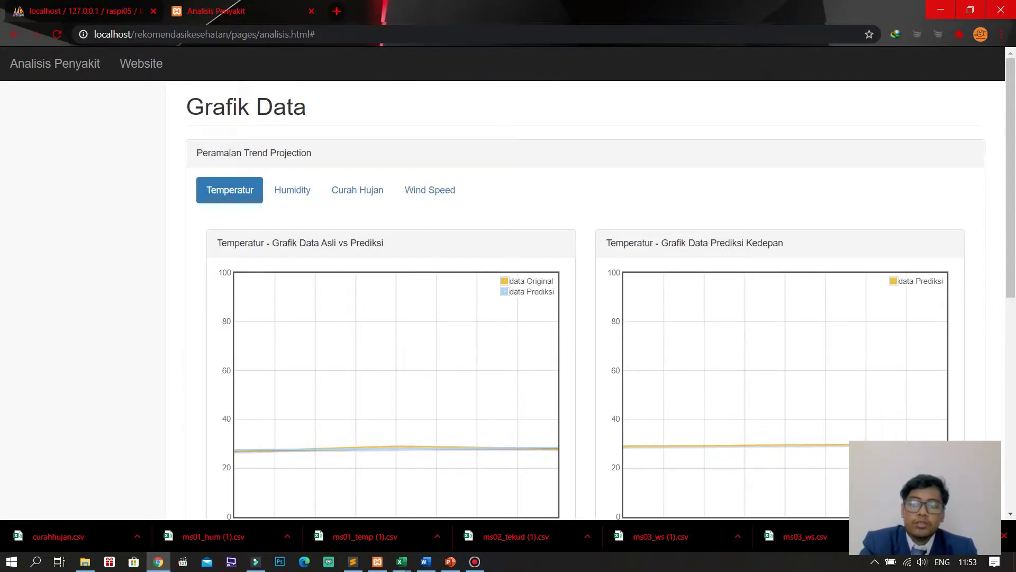
Step: Review the Klasifikasi Hasil Prediksi table of diseases and Euclidean distances, and return to the Temperatur charts
scroll(582, 296, "down", 5)
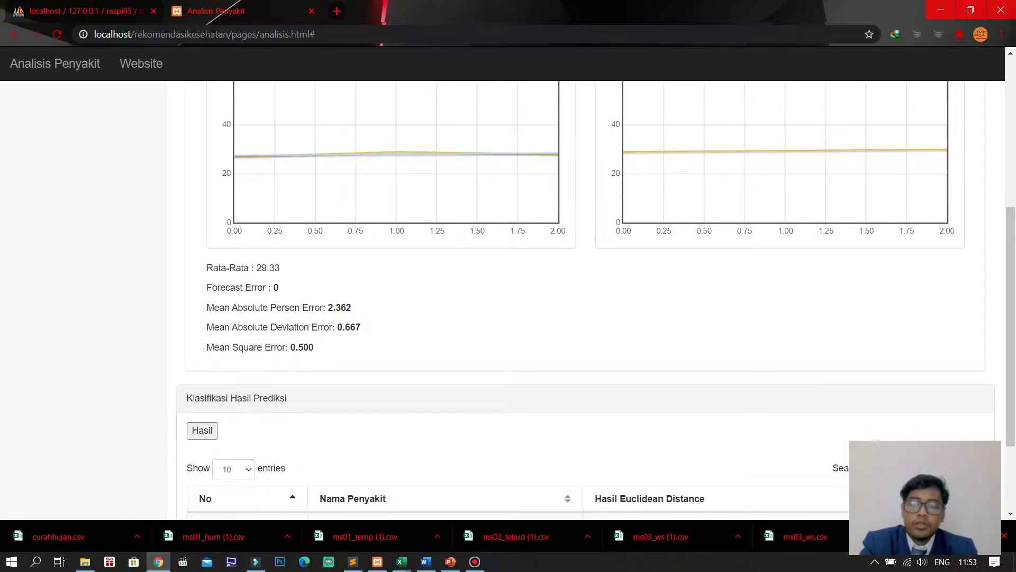
scroll(581, 297, "down", 1)
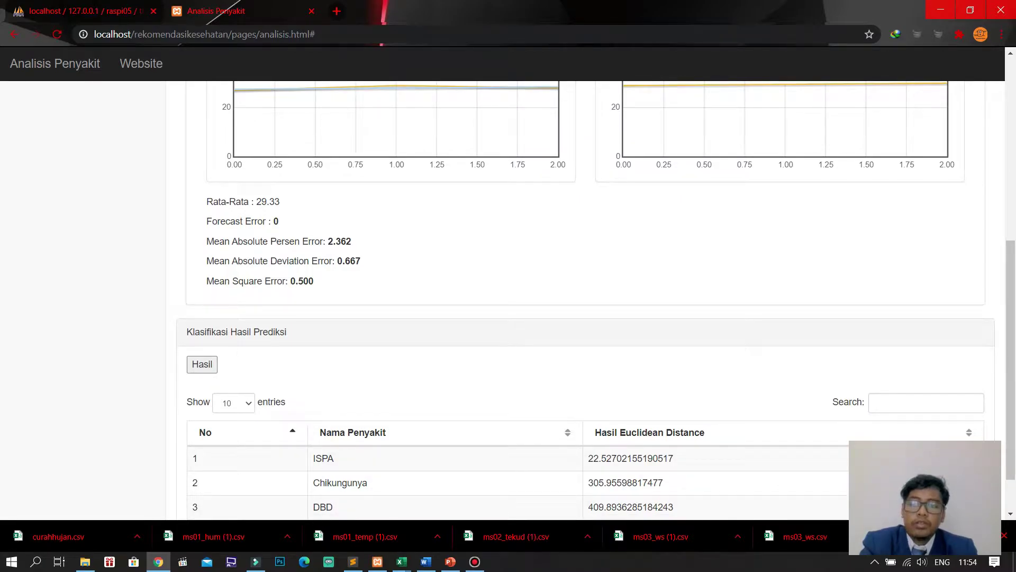
scroll(582, 296, "up", 4)
scroll(582, 296, "up", 2)
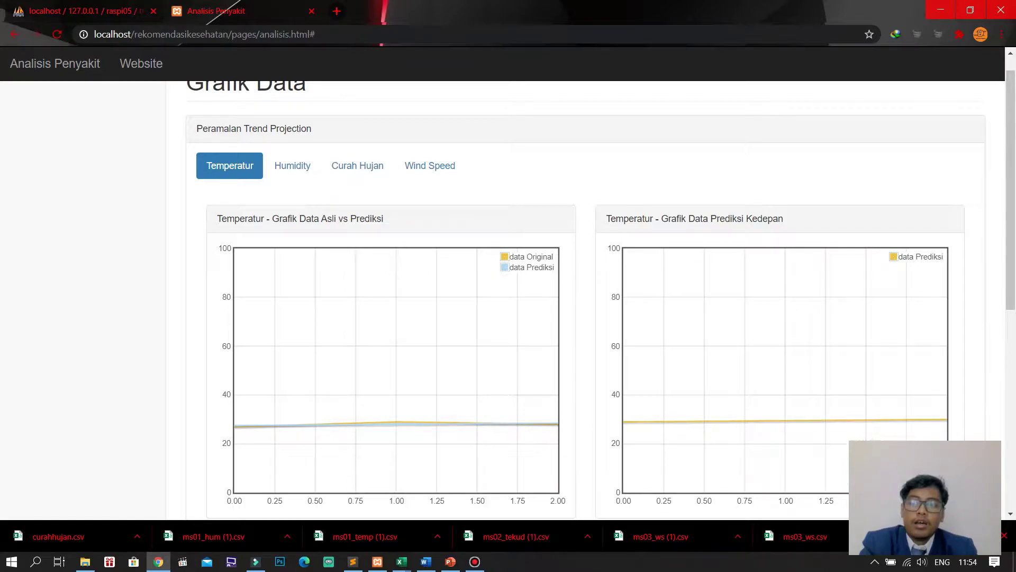
Step: Switch to phpMyAdmin and browse the ms01_hum table of raspi05 from its first records to its last page
left_click(86, 11)
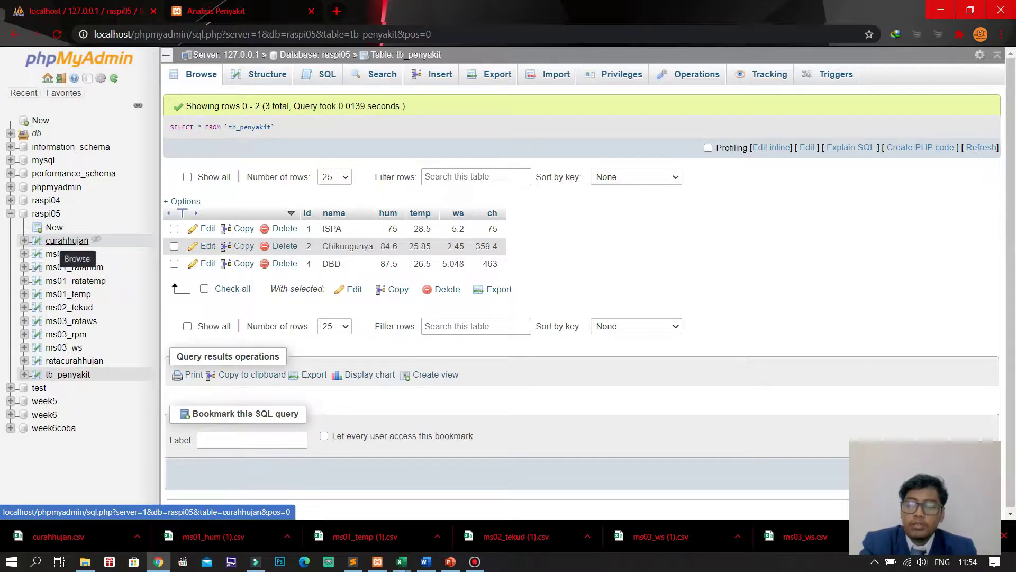
left_click(67, 253)
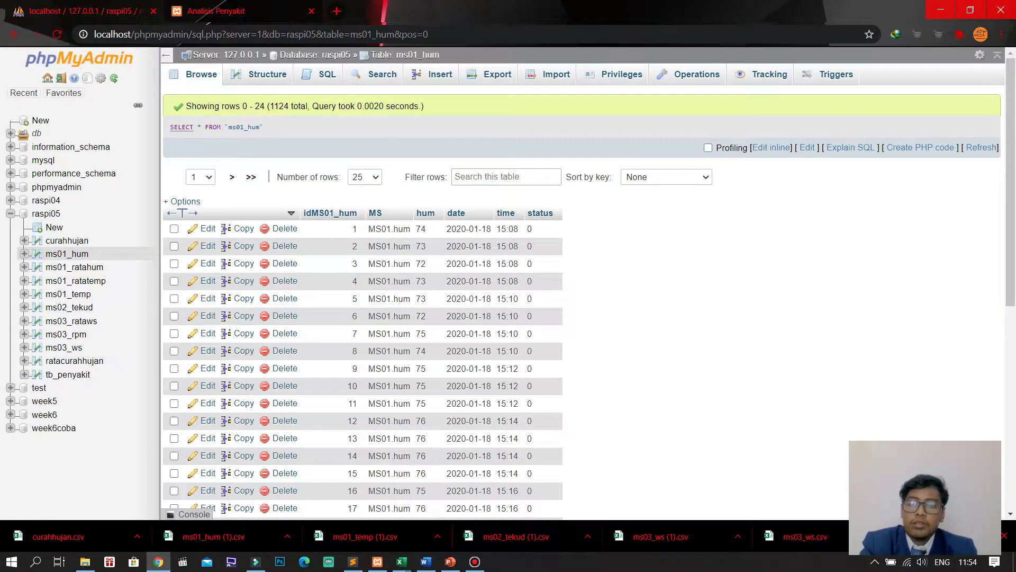
scroll(581, 301, "down", 3)
scroll(583, 302, "up", 2)
scroll(419, 196, "up", 1)
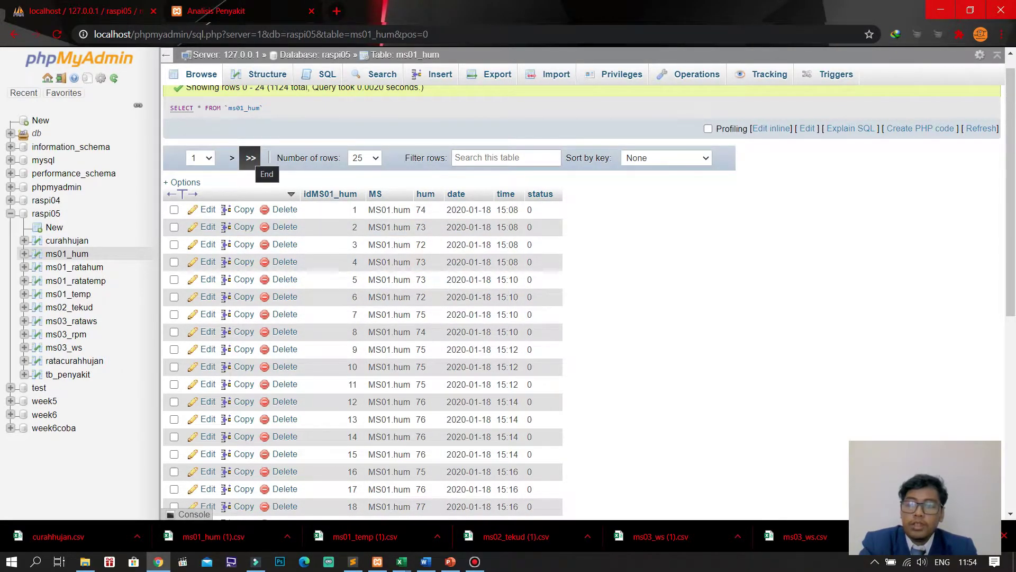
left_click(251, 158)
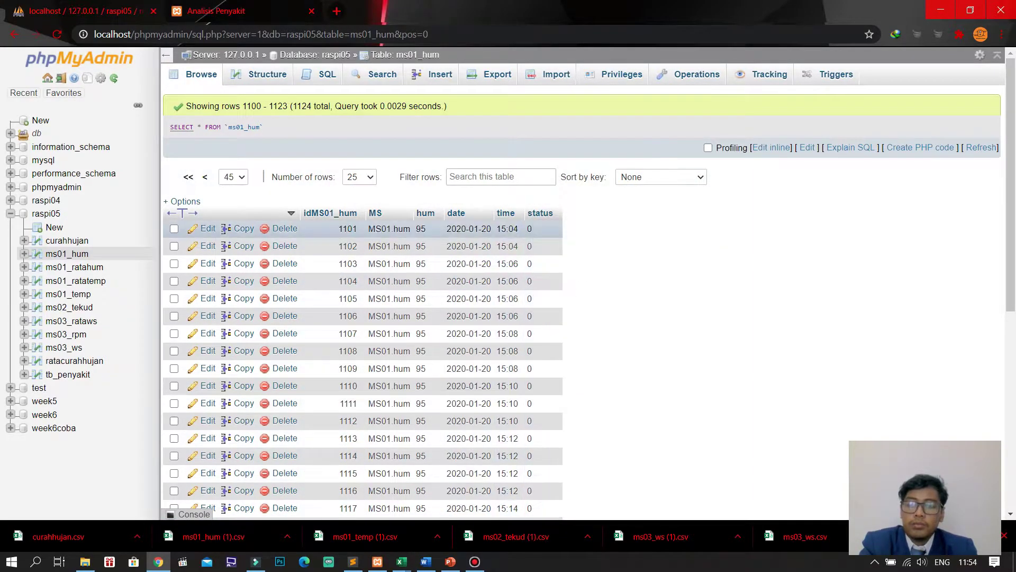
scroll(413, 223, "down", 5)
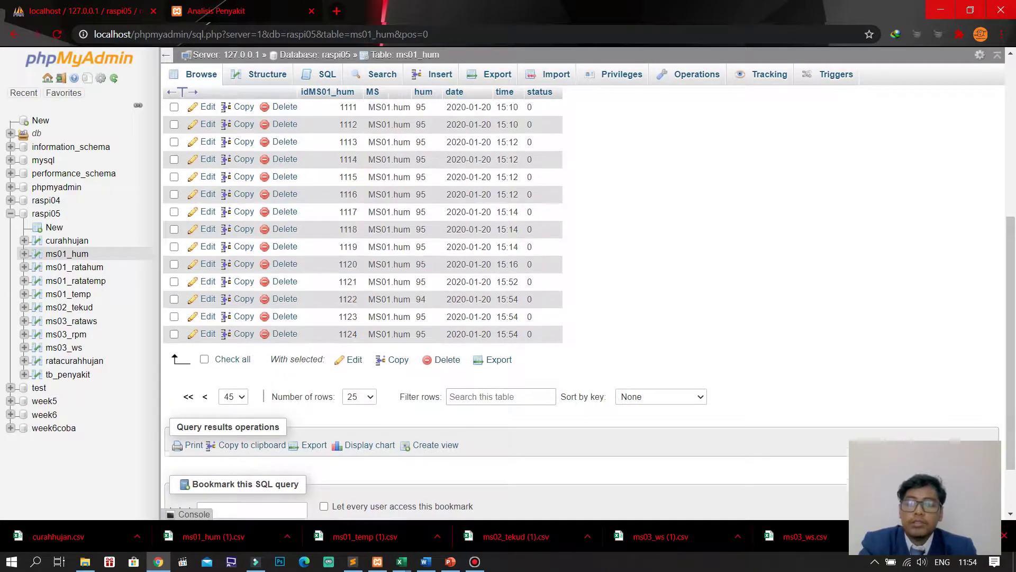
scroll(413, 286, "up", 5)
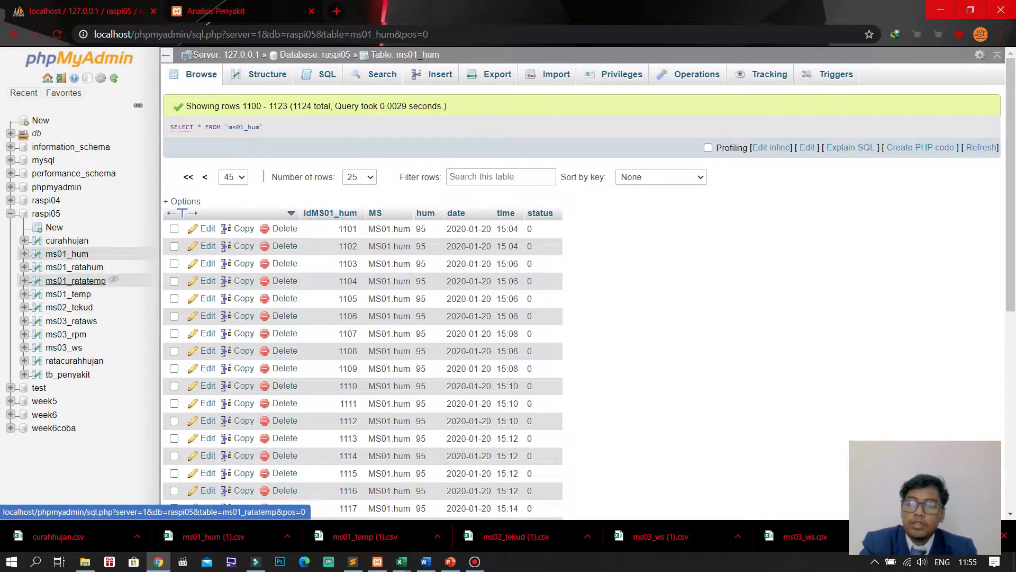
Step: Browse the ms01_temp and ms02_tekud tables, viewing the last page of records in each
left_click(68, 294)
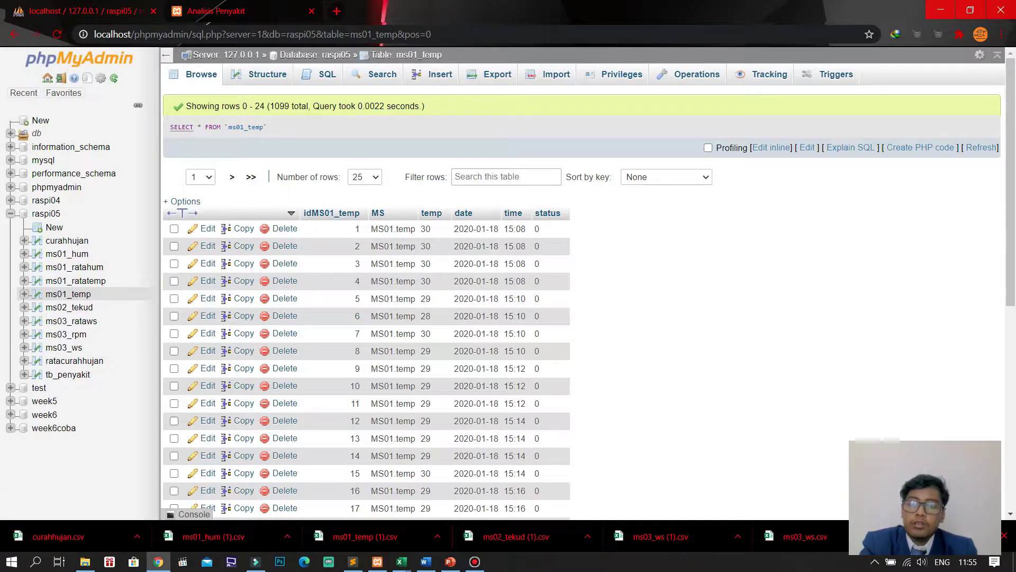
scroll(371, 163, "down", 1)
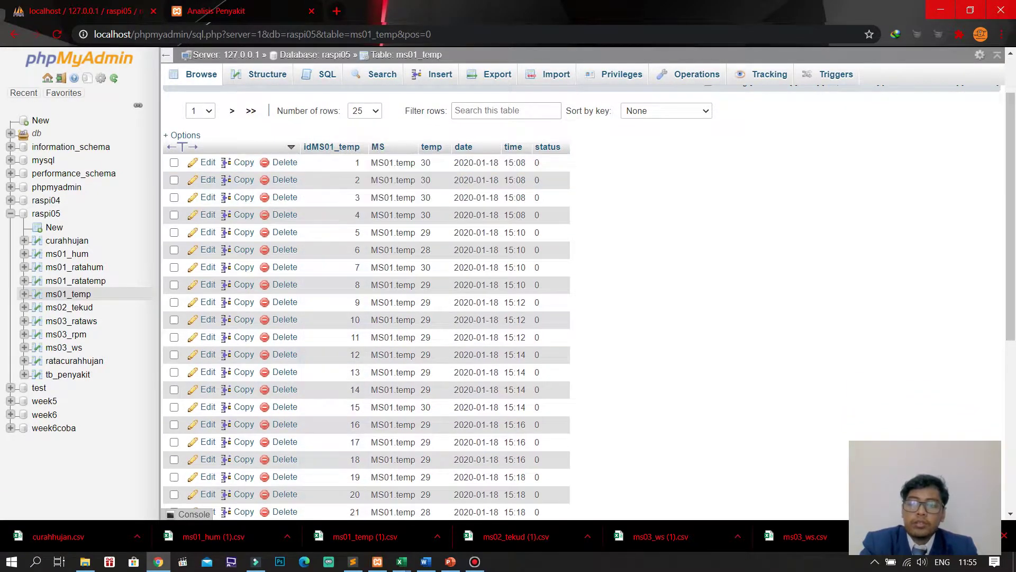
left_click(251, 110)
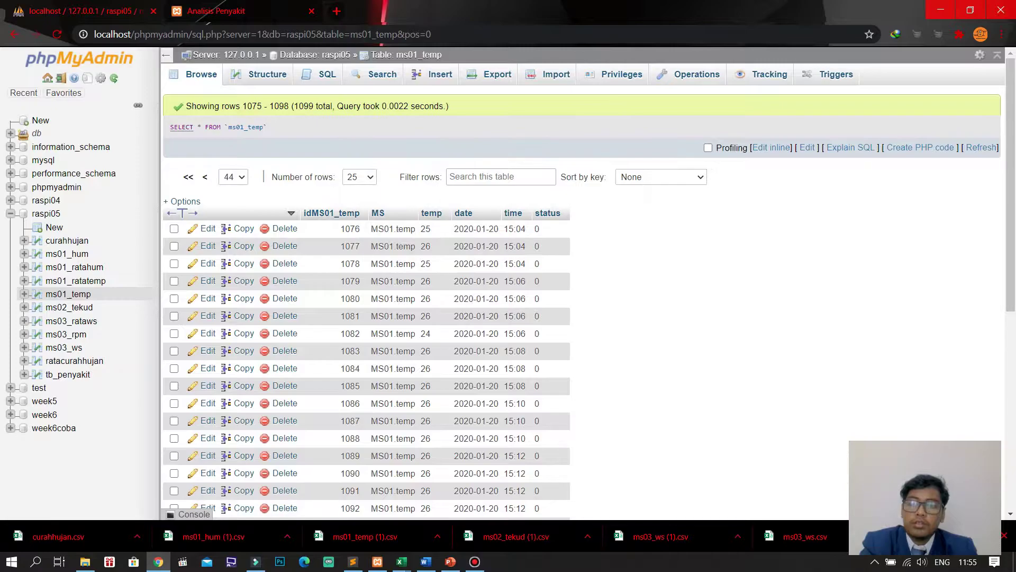
scroll(371, 264, "down", 5)
scroll(243, 257, "up", 2)
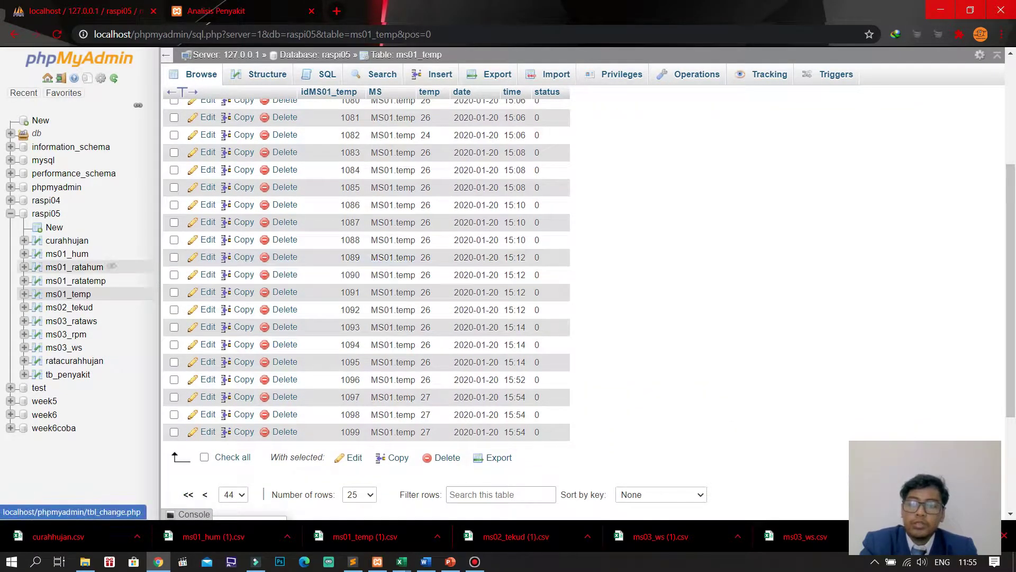
left_click(69, 308)
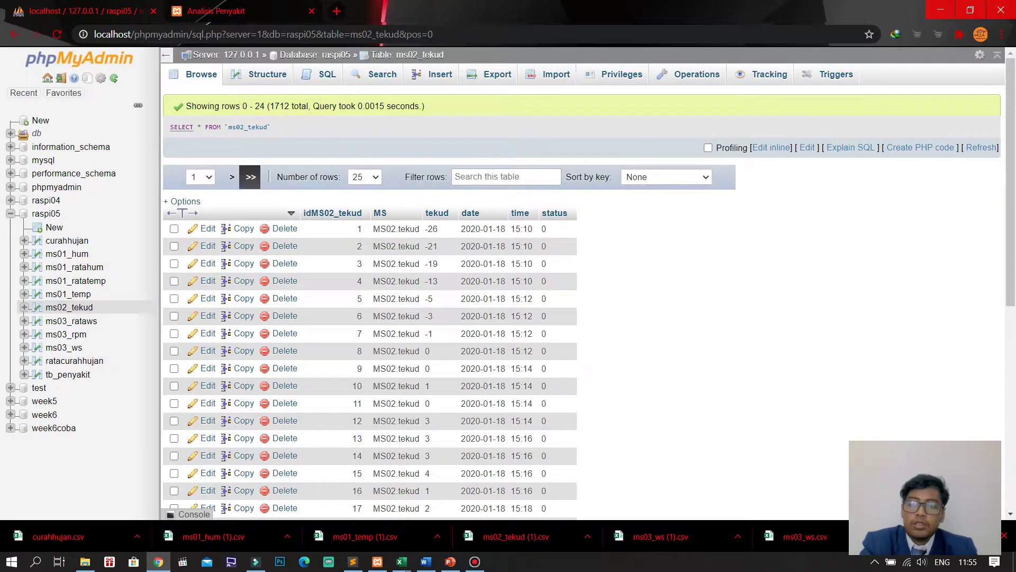
left_click(251, 177)
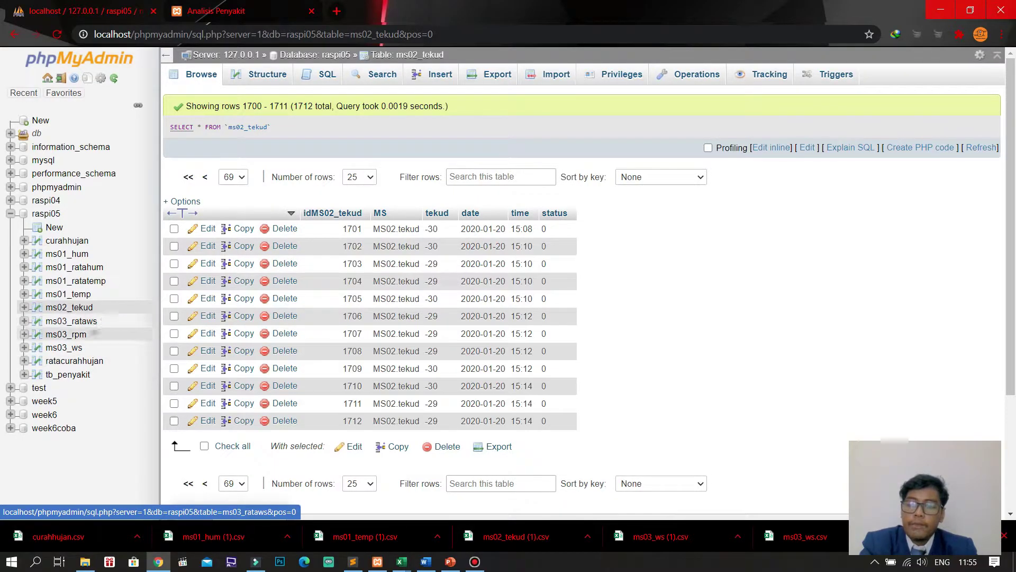
Step: Browse the ms03_ws and curahhujan tables, viewing the last page of records in each
left_click(67, 348)
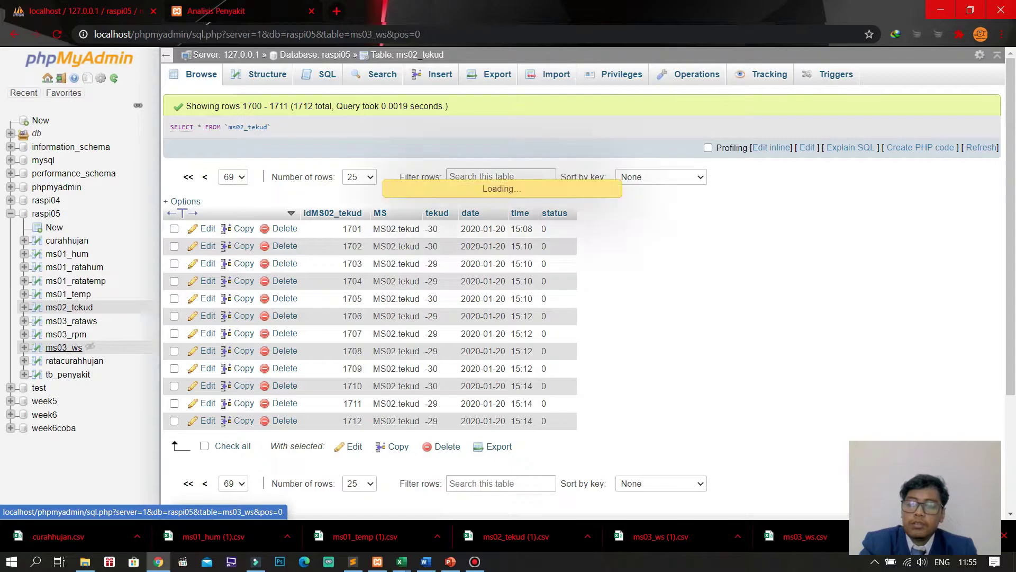
scroll(66, 348, "down", 3)
scroll(352, 302, "up", 3)
scroll(371, 201, "down", 2)
scroll(371, 201, "up", 2)
left_click(251, 149)
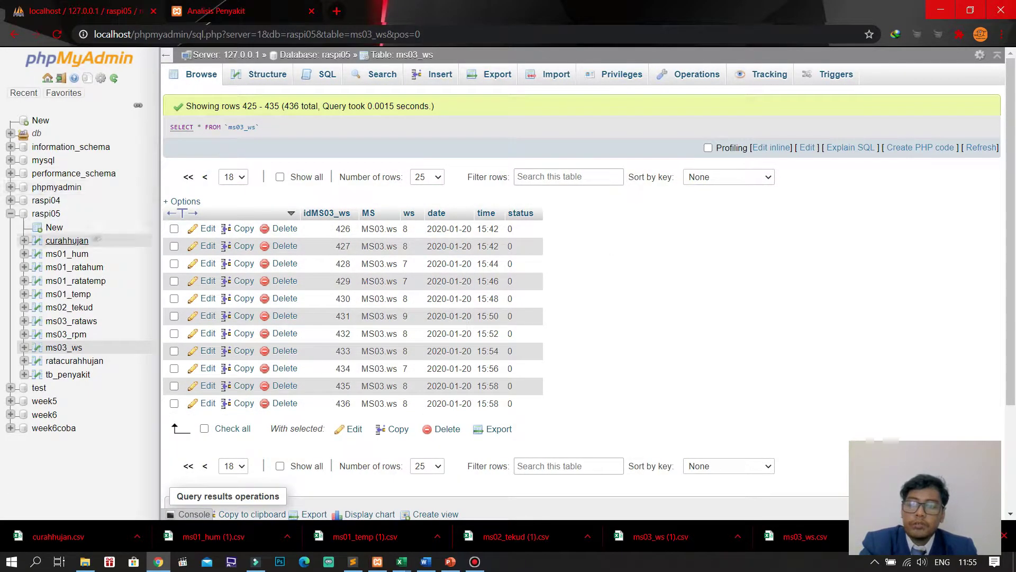
left_click(74, 241)
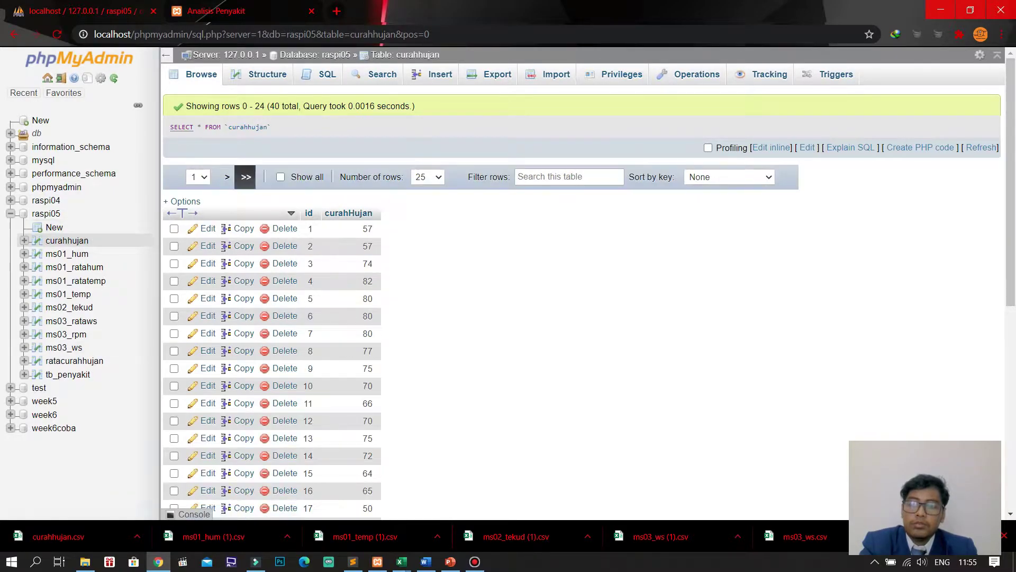
left_click(245, 177)
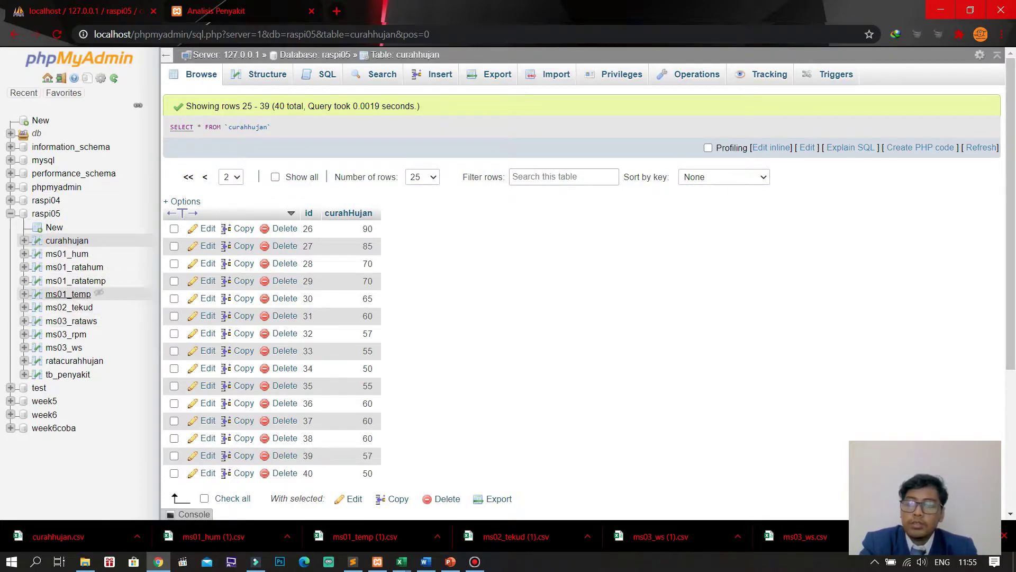
Step: Review the daily average tables ms01_ratahum, ms01_ratatemp, ms03_rataws and ratacurahhujan, plus the disease reference table tb_penyakit
left_click(67, 254)
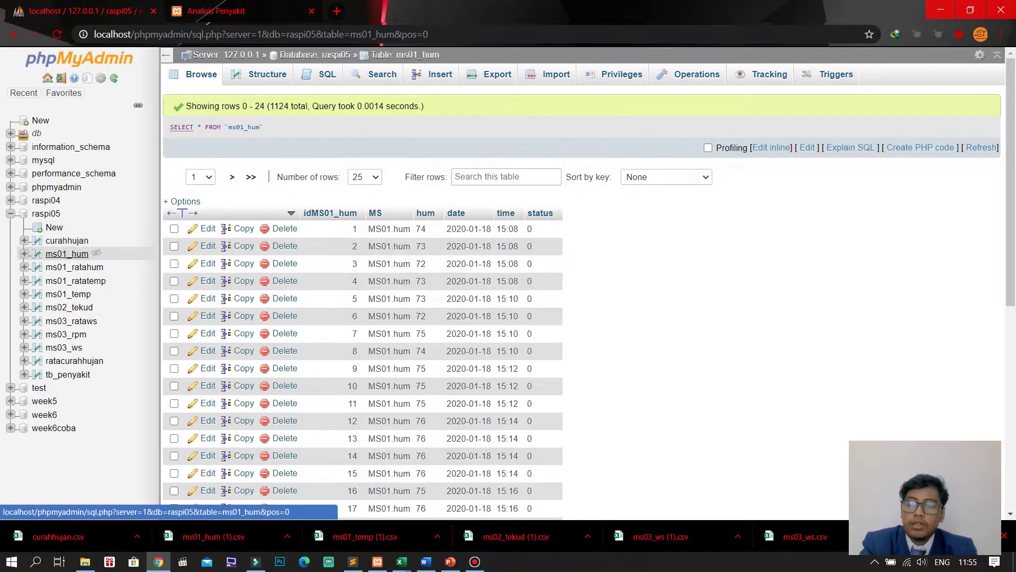
left_click(74, 267)
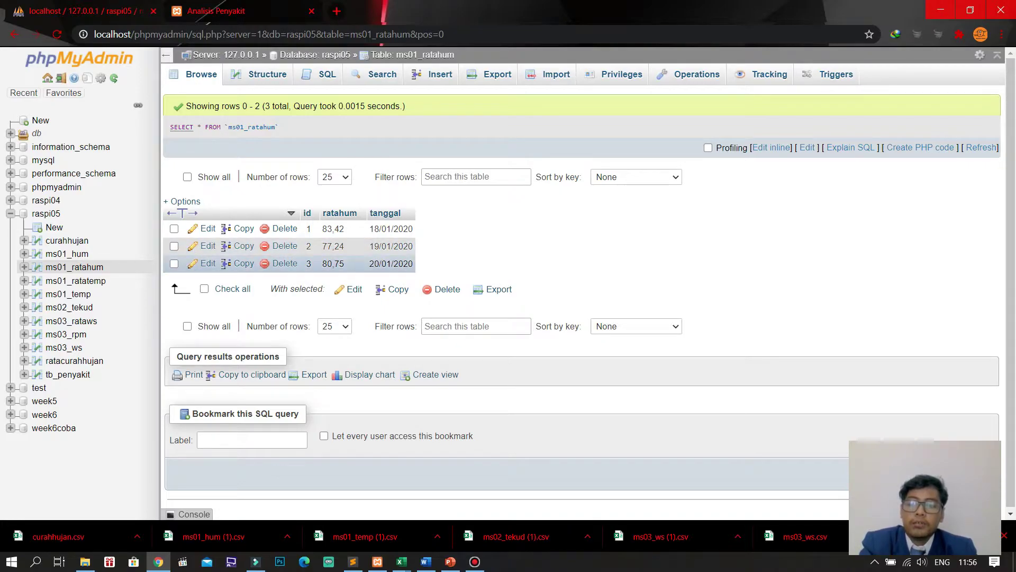
left_click(101, 282)
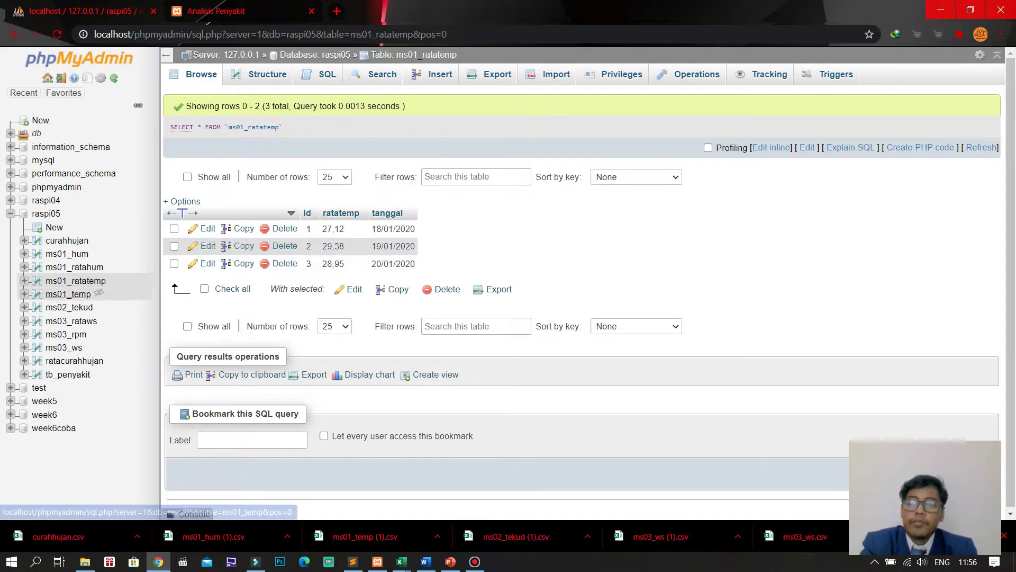
left_click(79, 321)
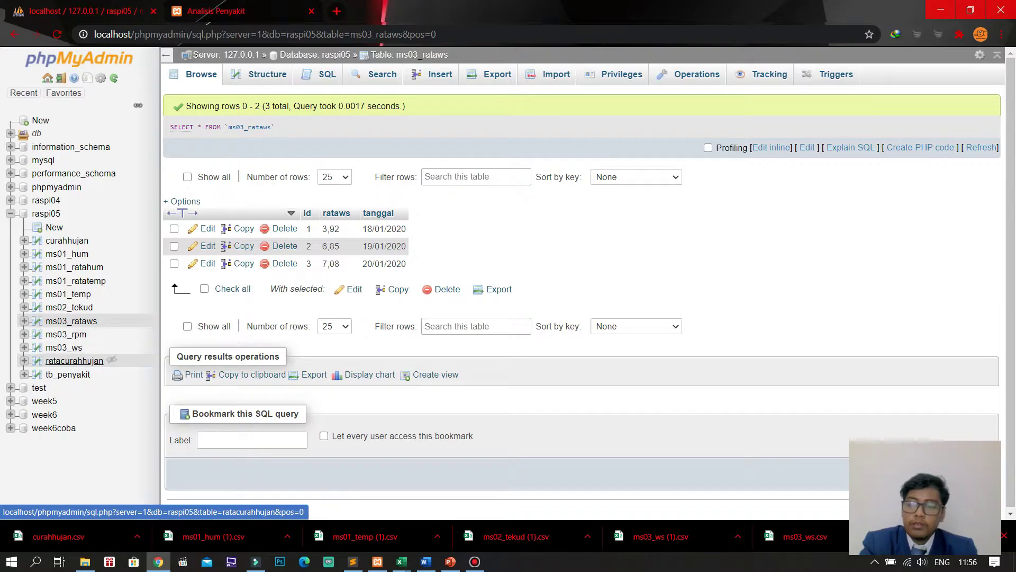
left_click(74, 360)
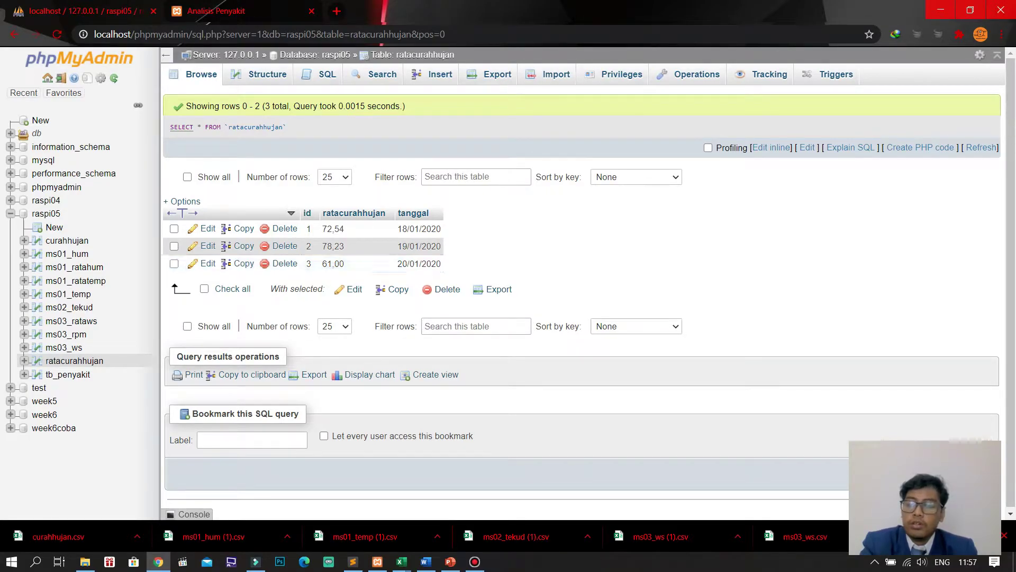
left_click(80, 375)
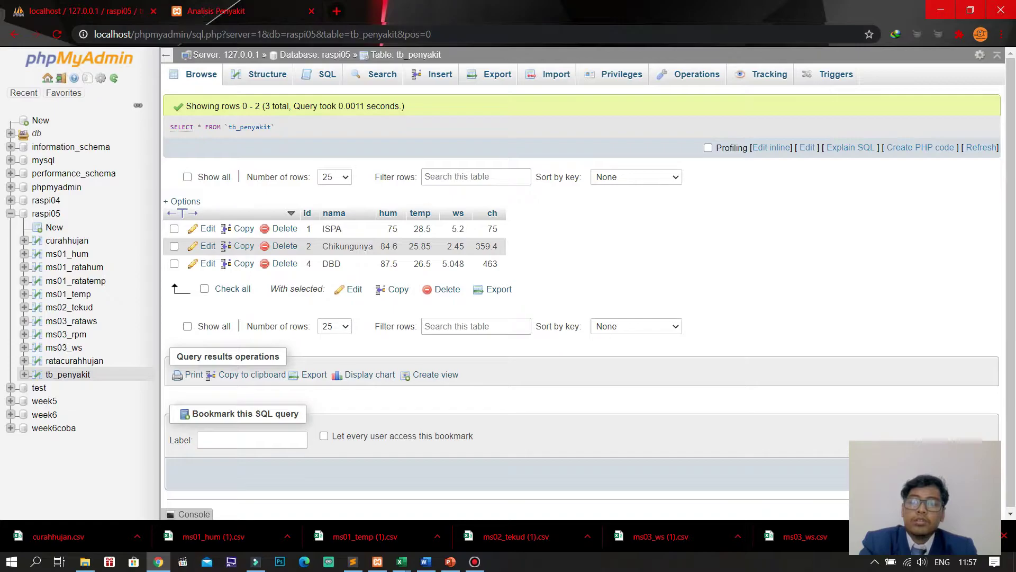
Step: Switch back to the Analisis Penyakit page and revisit its disease classification results and Temperatur forecast charts
key("ctrl+Tab")
scroll(583, 295, "down", 7)
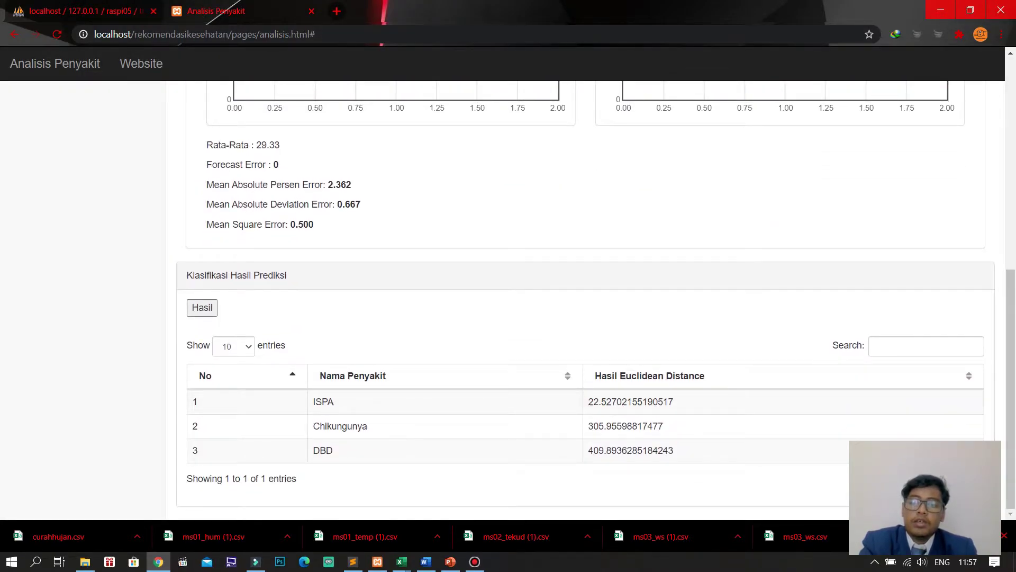
scroll(582, 296, "up", 7)
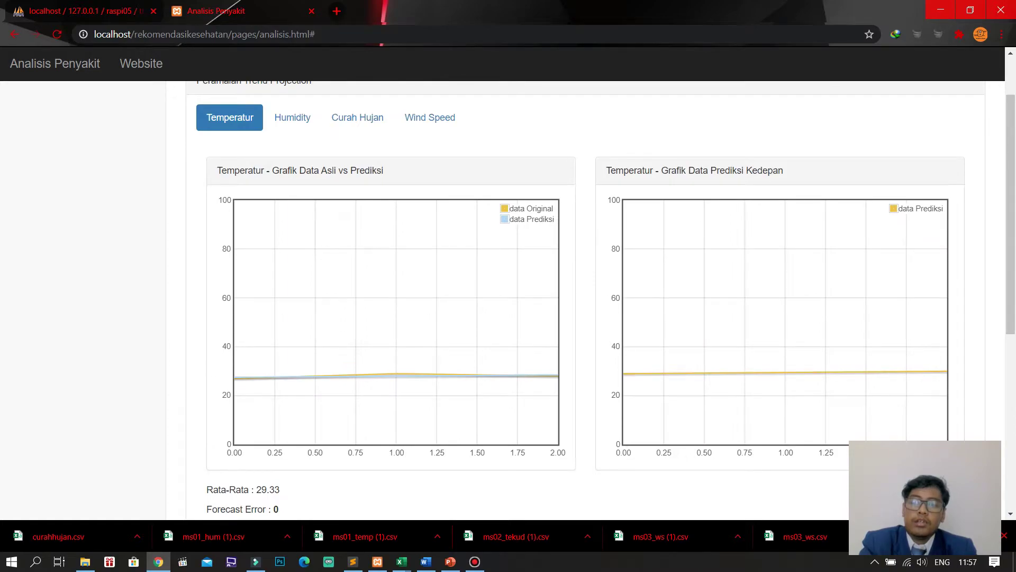
scroll(581, 296, "up", 2)
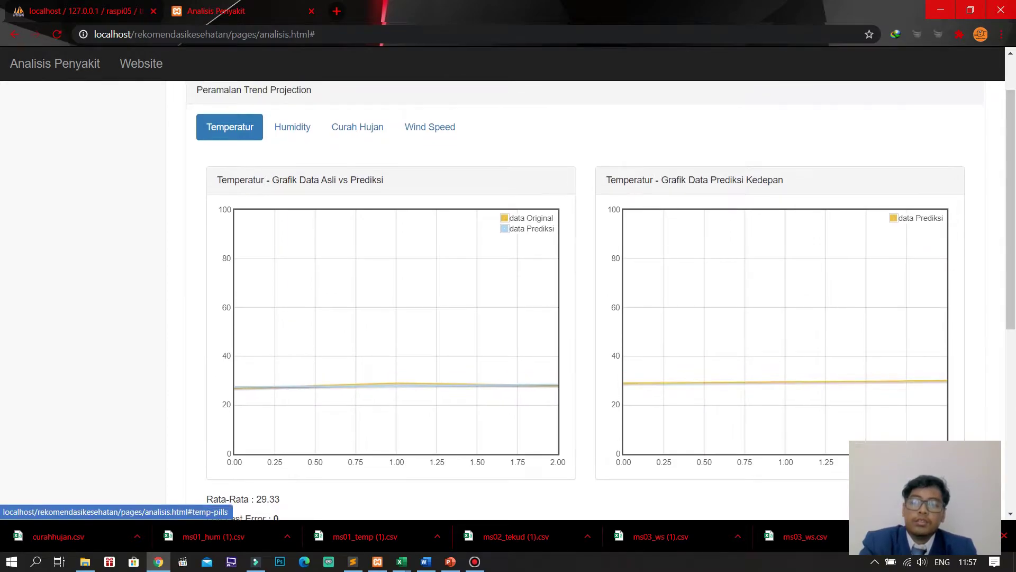
Step: Compare the disease classification results under Klasifikasi Hasil Prediksi with the reference values in the tb_penyakit table
scroll(581, 295, "down", 1)
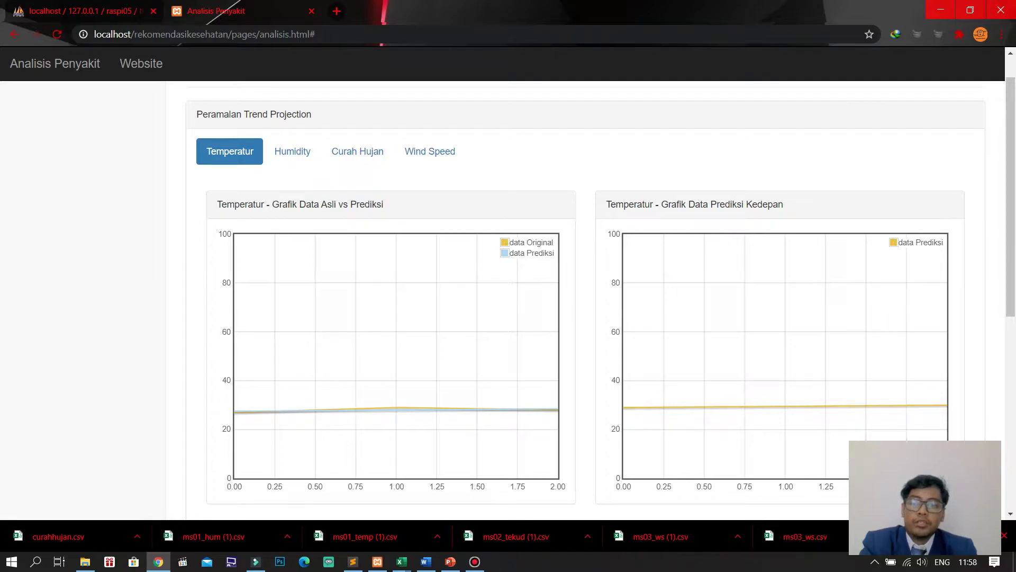
scroll(582, 297, "down", 7)
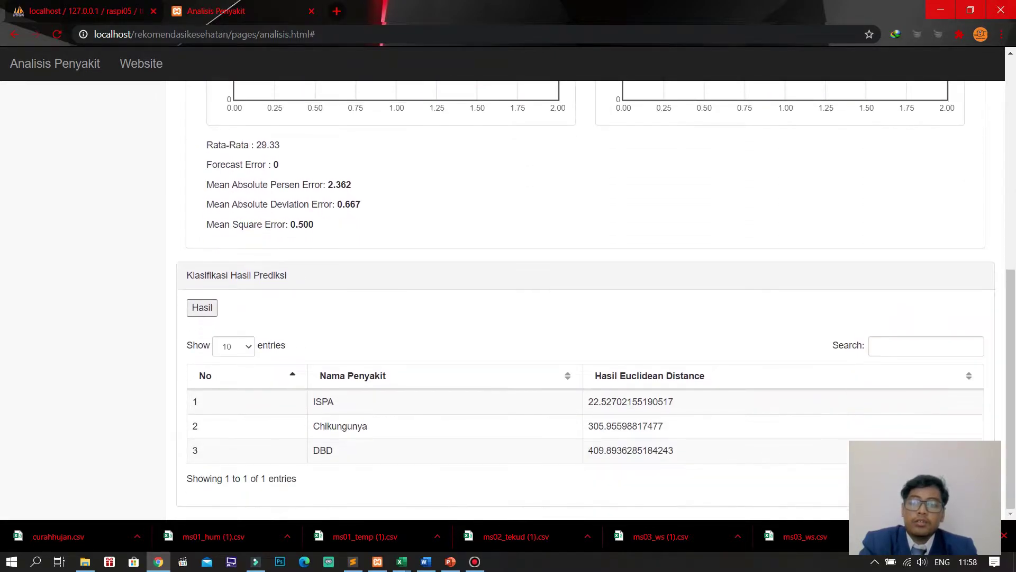
left_click(85, 10)
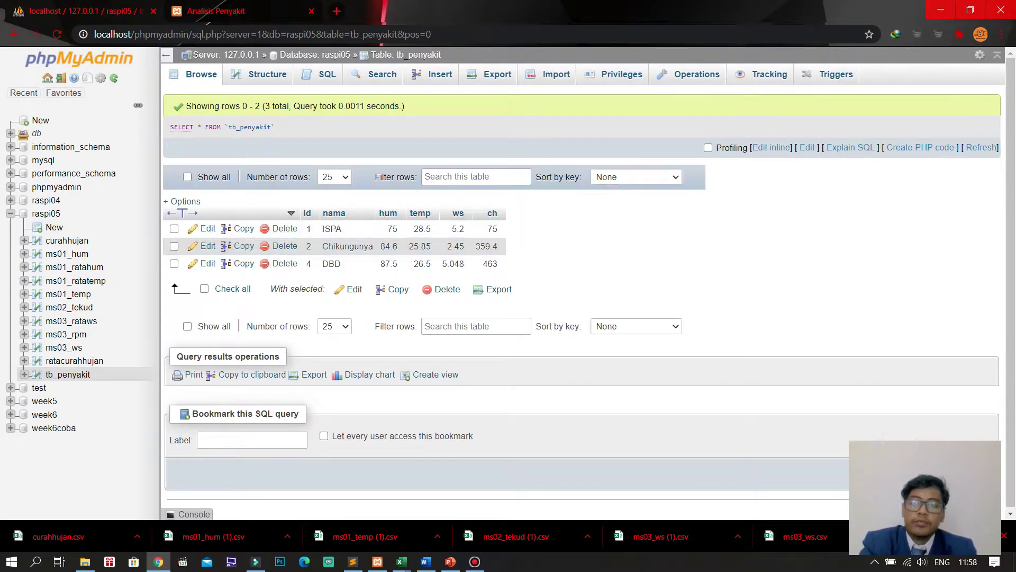
left_click(238, 11)
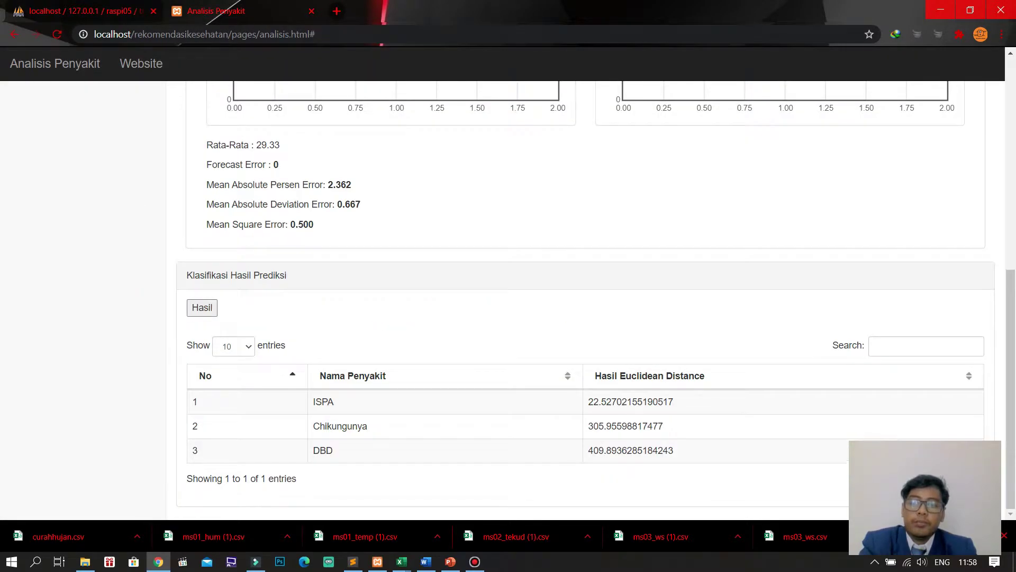
scroll(582, 296, "up", 3)
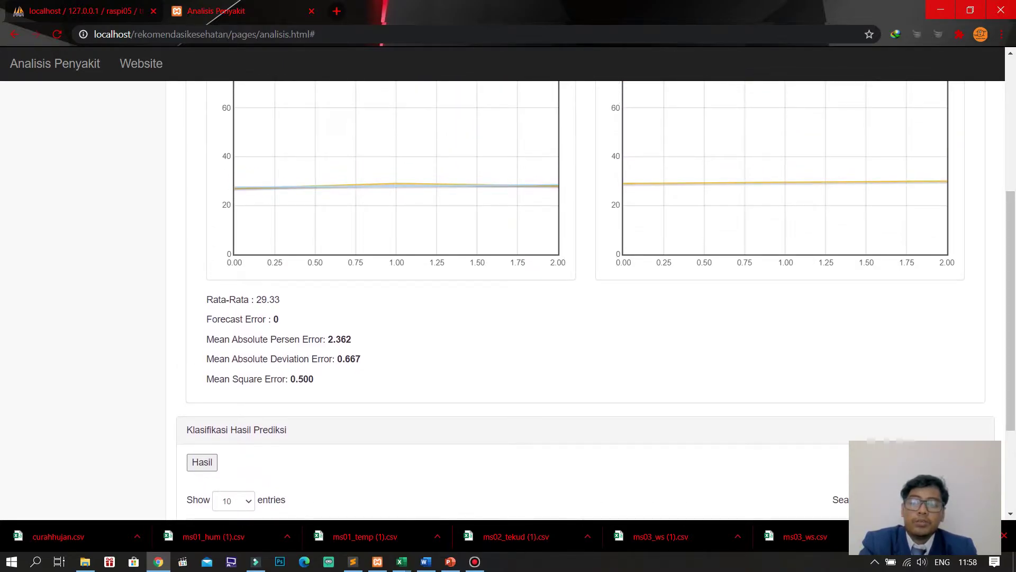
scroll(581, 296, "down", 3)
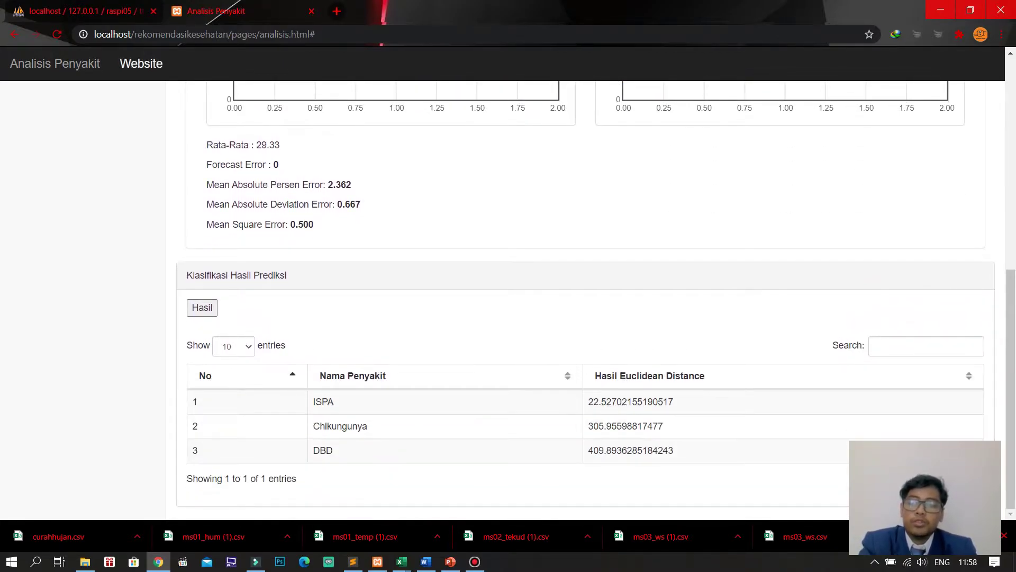
scroll(582, 296, "up", 8)
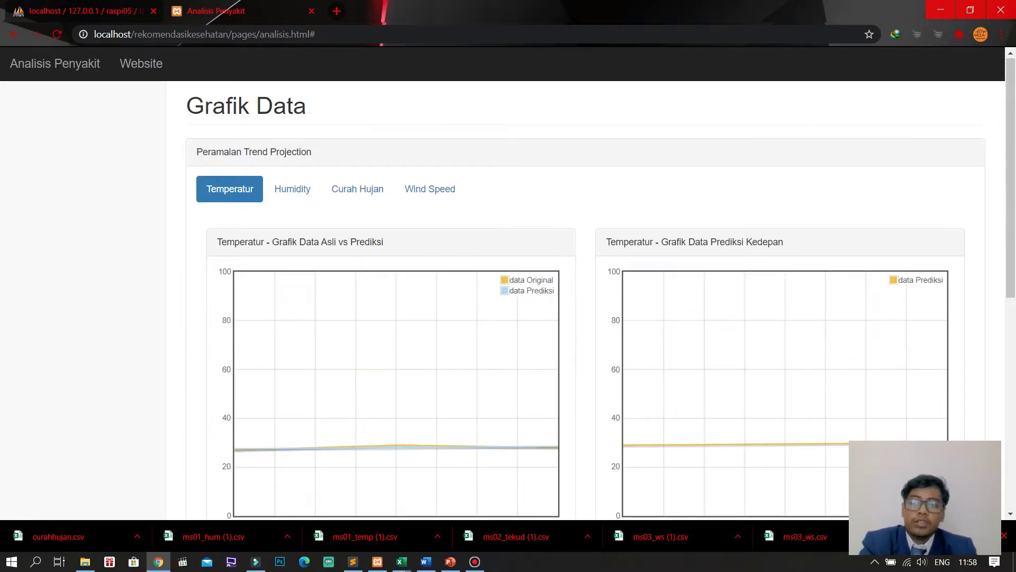
key("ctrl+Tab")
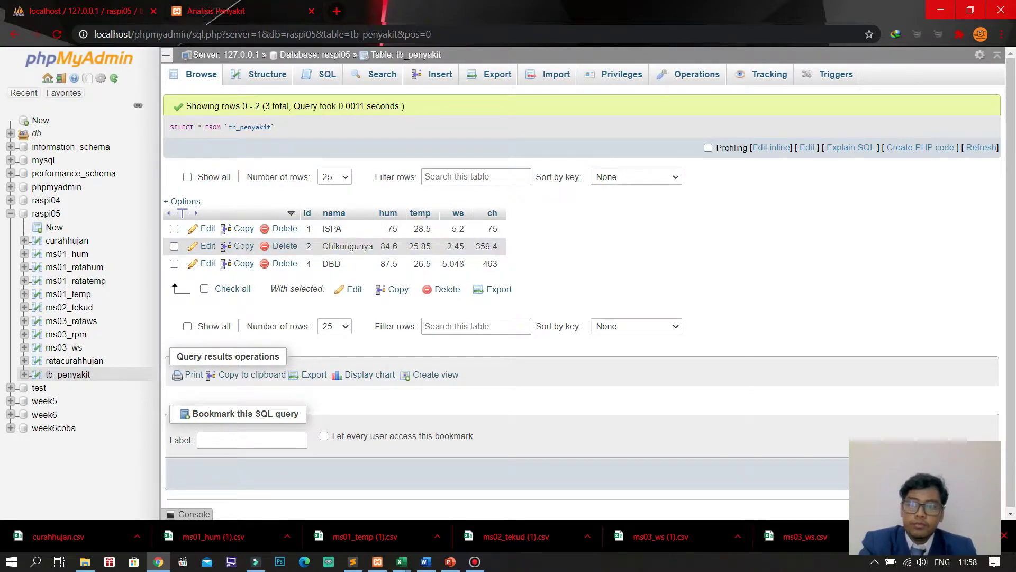
Step: Reload the Analisis Penyakit page and generate the disease classification results again
key("ctrl+Tab")
scroll(585, 299, "down", 8)
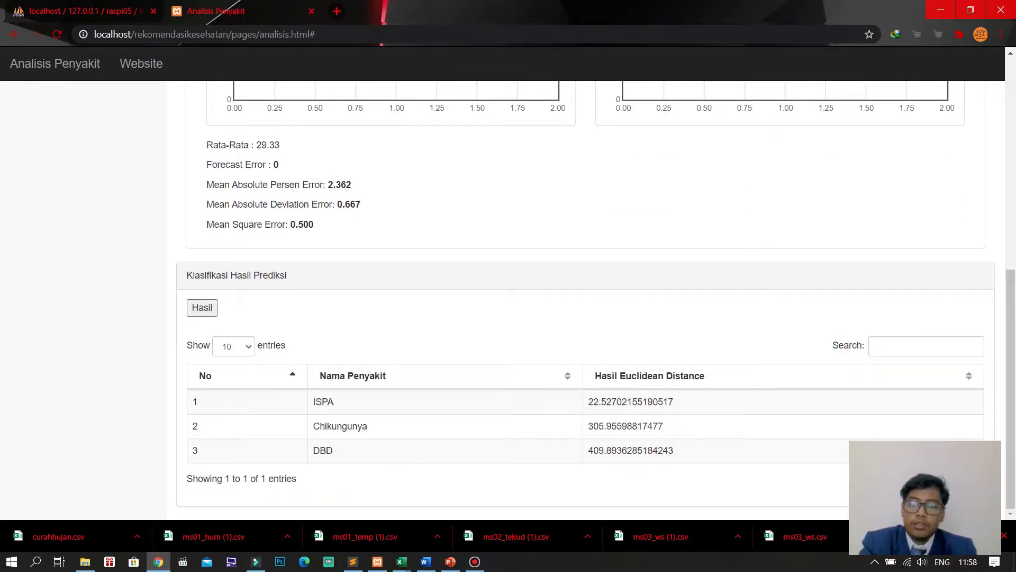
key("F5")
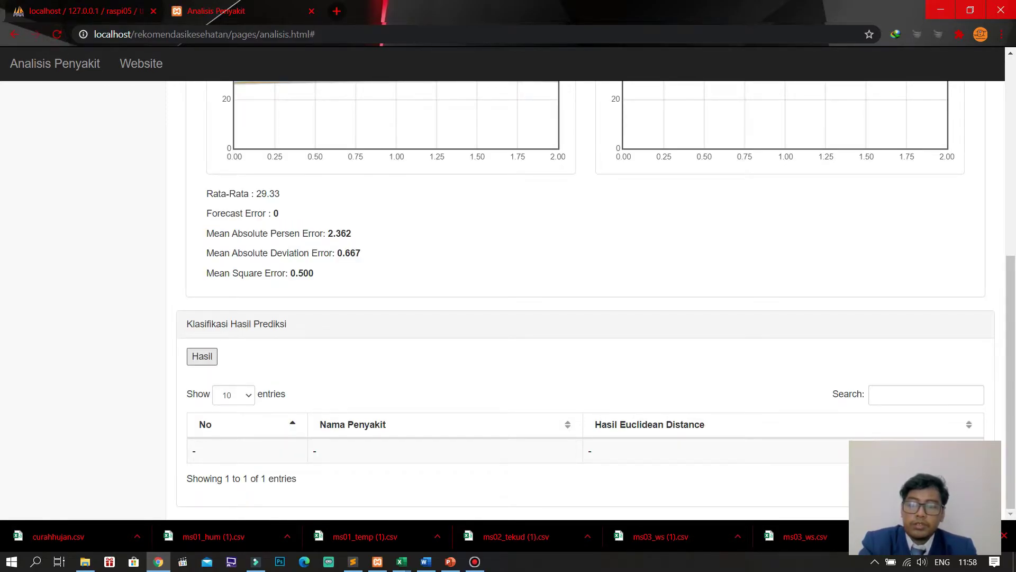
left_click(202, 356)
scroll(583, 296, "down", 1)
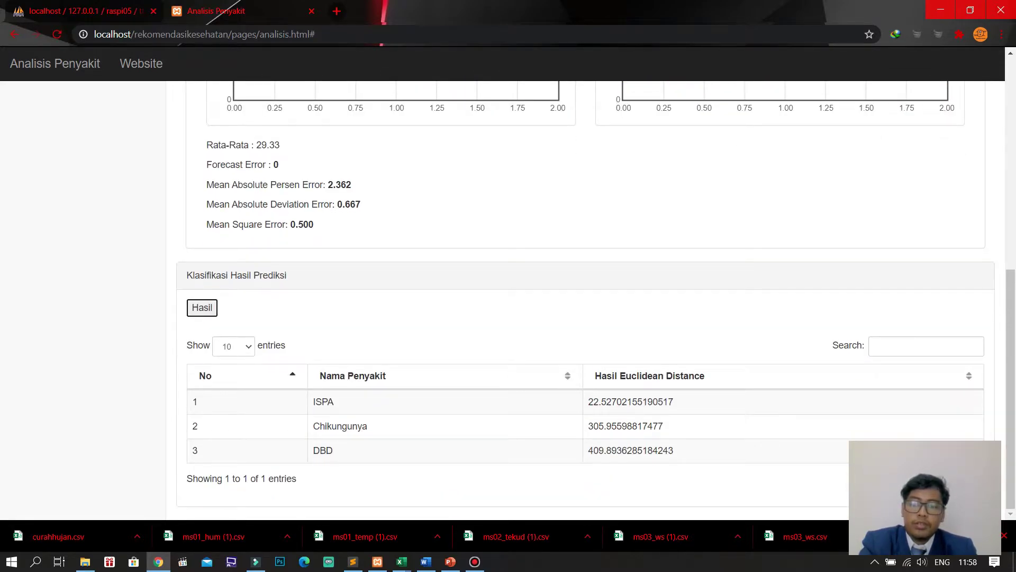
Step: Revisit the Temperatur forecast charts, and view the daily humidity averages in the ms01_ratahum table of raspi05
scroll(582, 296, "up", 8)
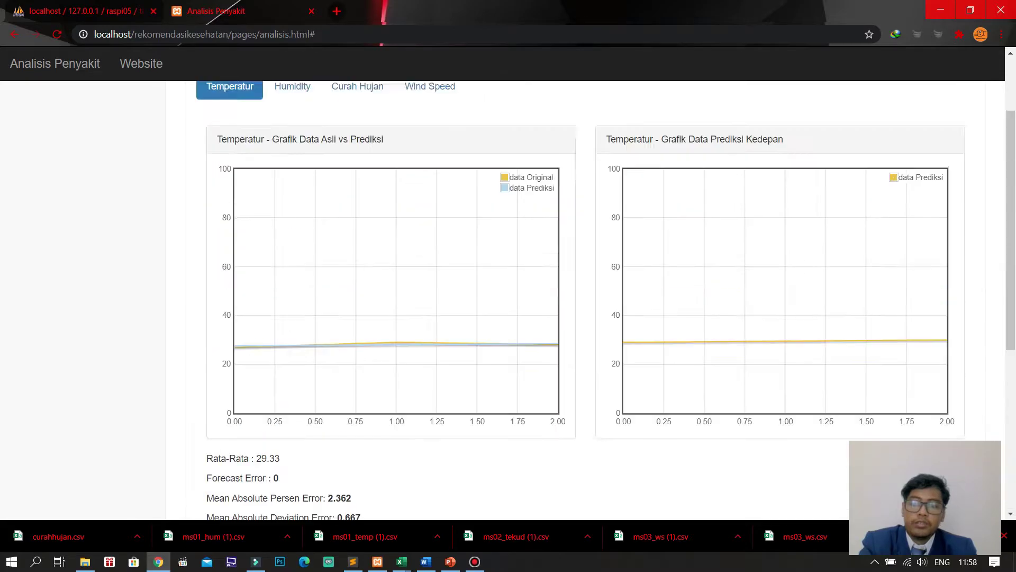
scroll(582, 296, "down", 2)
scroll(582, 297, "up", 2)
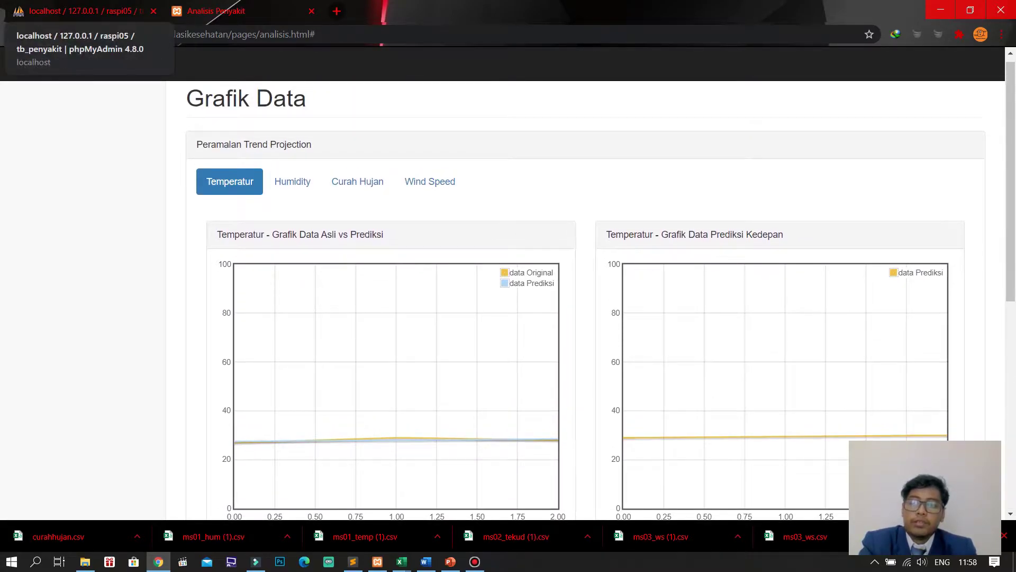
left_click(80, 10)
left_click(67, 254)
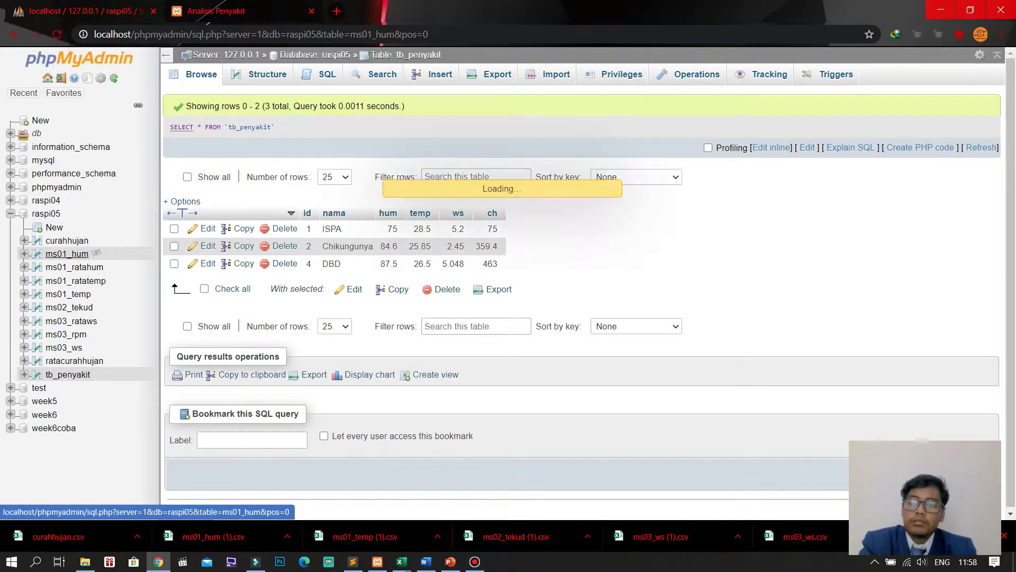
left_click(74, 267)
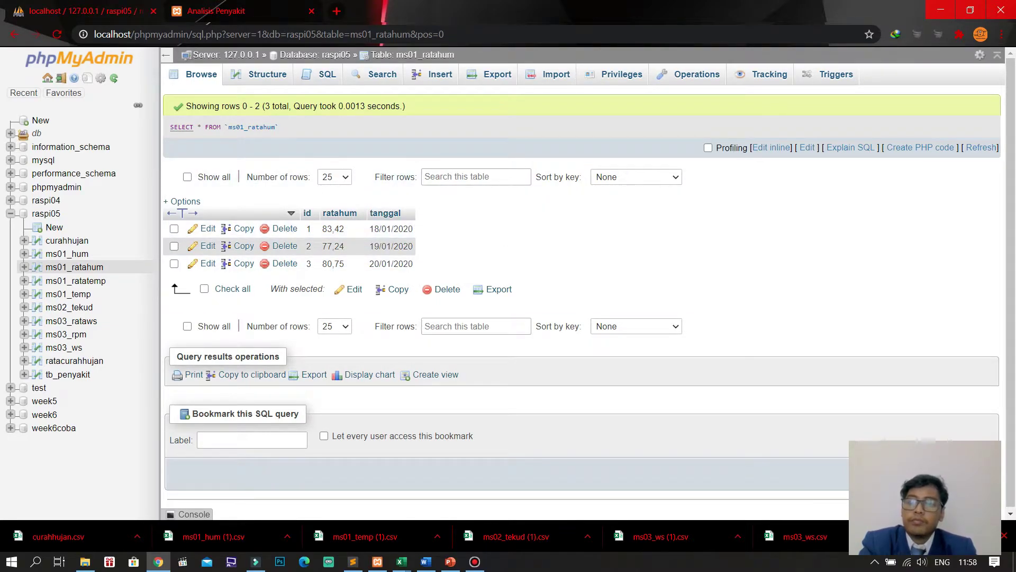
Step: Return to the Analisis Penyakit page and examine the Temperatur forecast charts together with their average and error measures
left_click(223, 10)
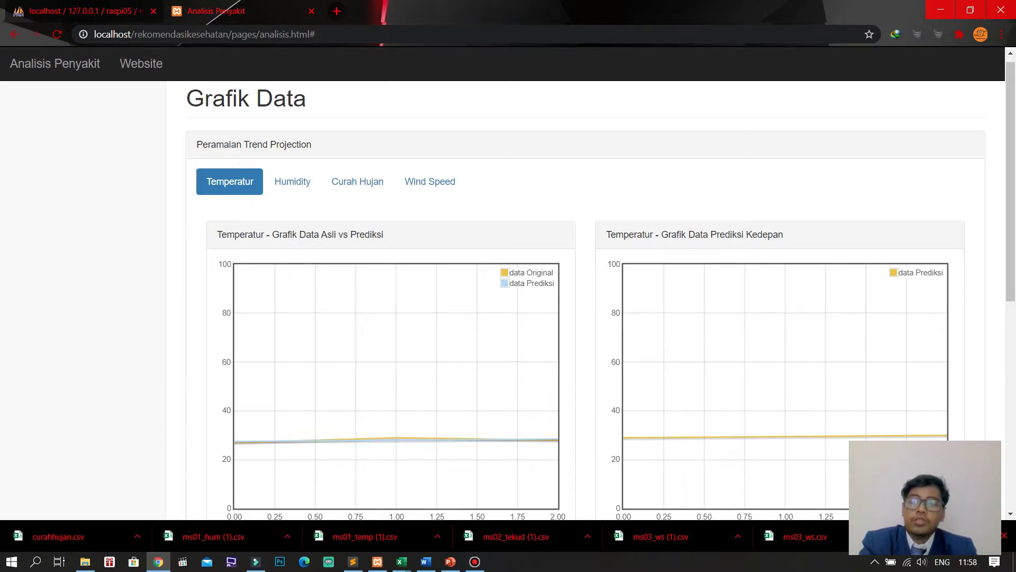
scroll(583, 297, "up", 1)
scroll(581, 296, "down", 5)
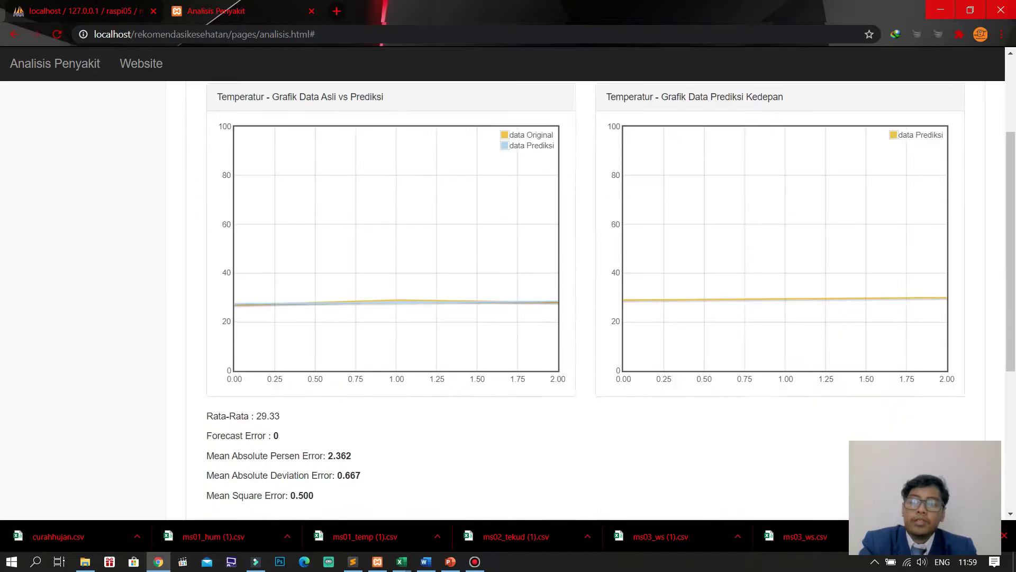
scroll(582, 297, "up", 6)
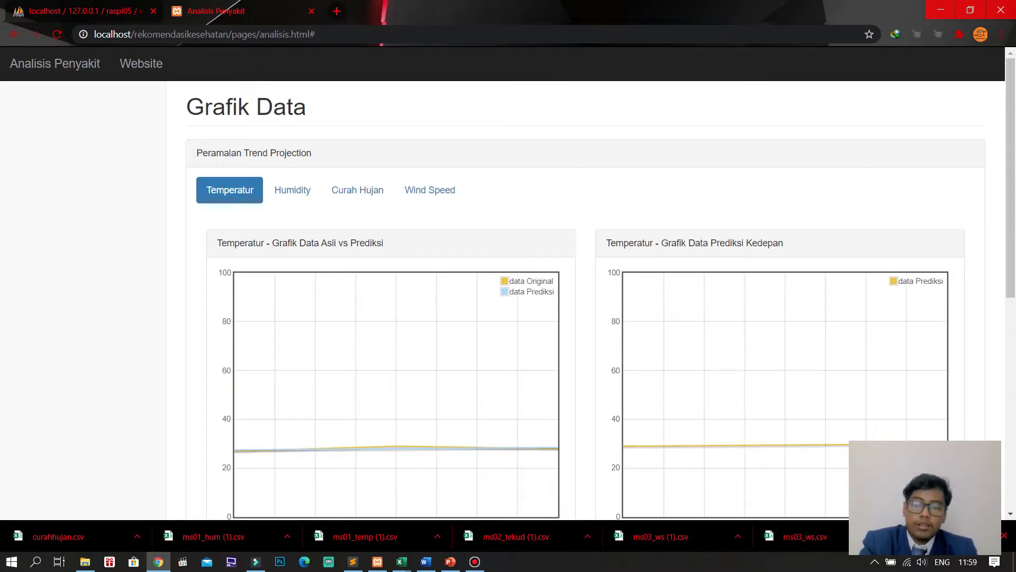
scroll(582, 297, "down", 3)
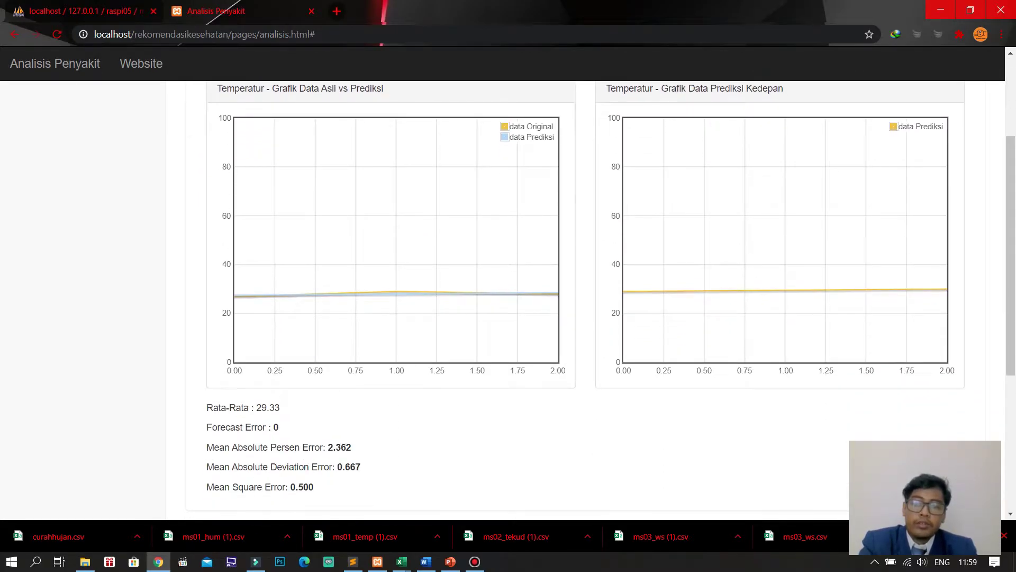
scroll(582, 296, "up", 3)
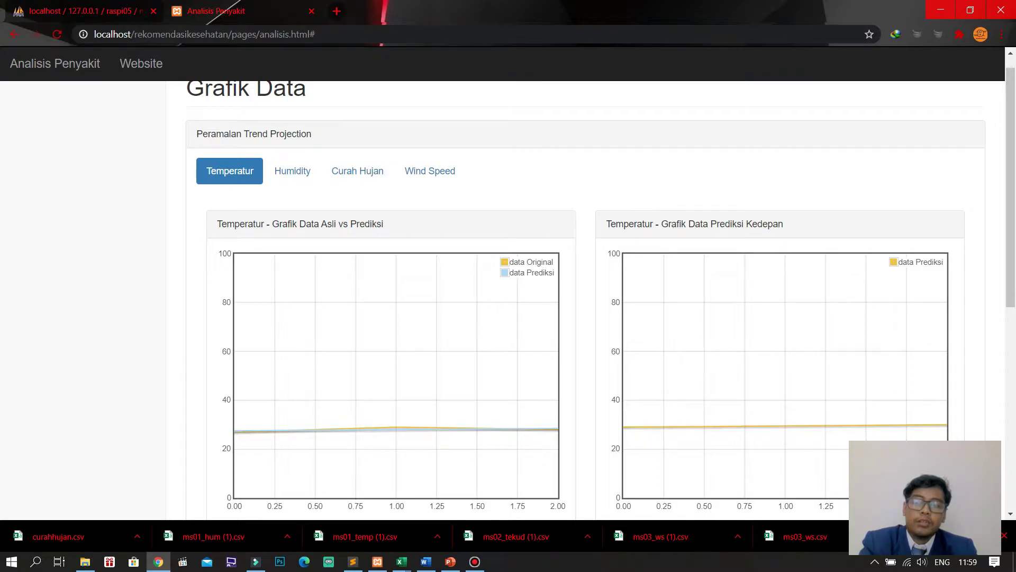
scroll(591, 296, "down", 7)
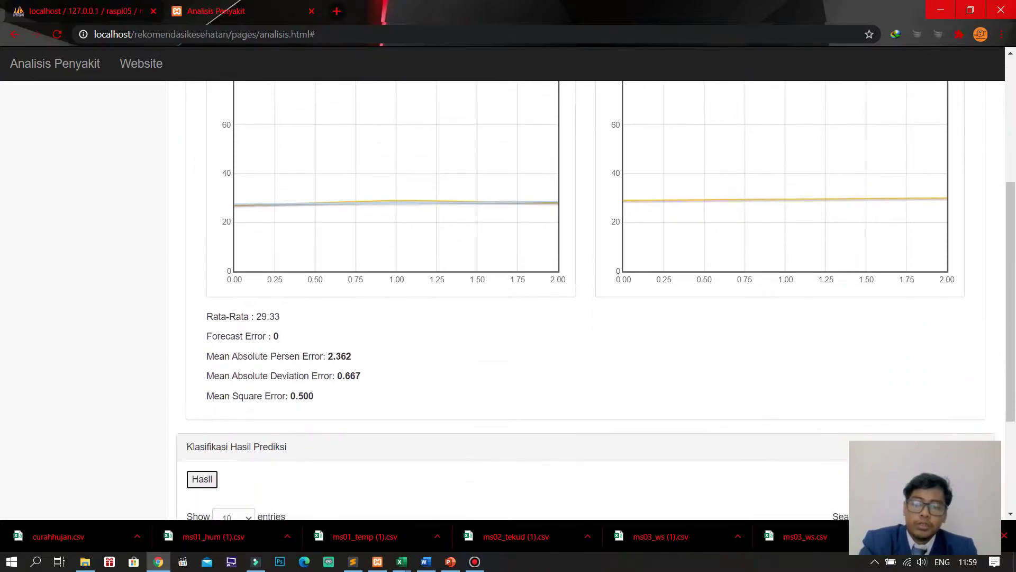
scroll(591, 296, "up", 6)
scroll(590, 297, "up", 1)
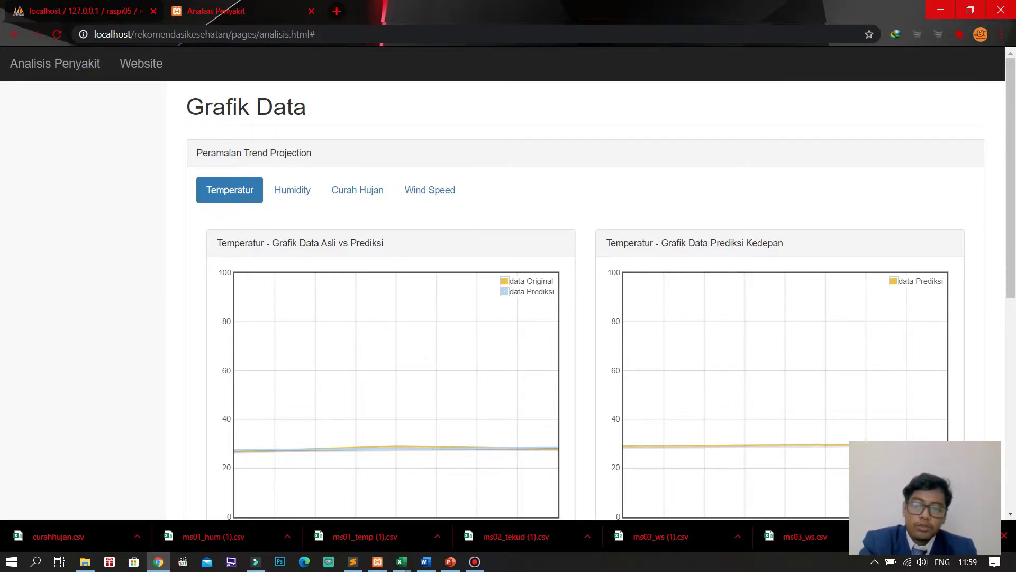
scroll(590, 296, "down", 2)
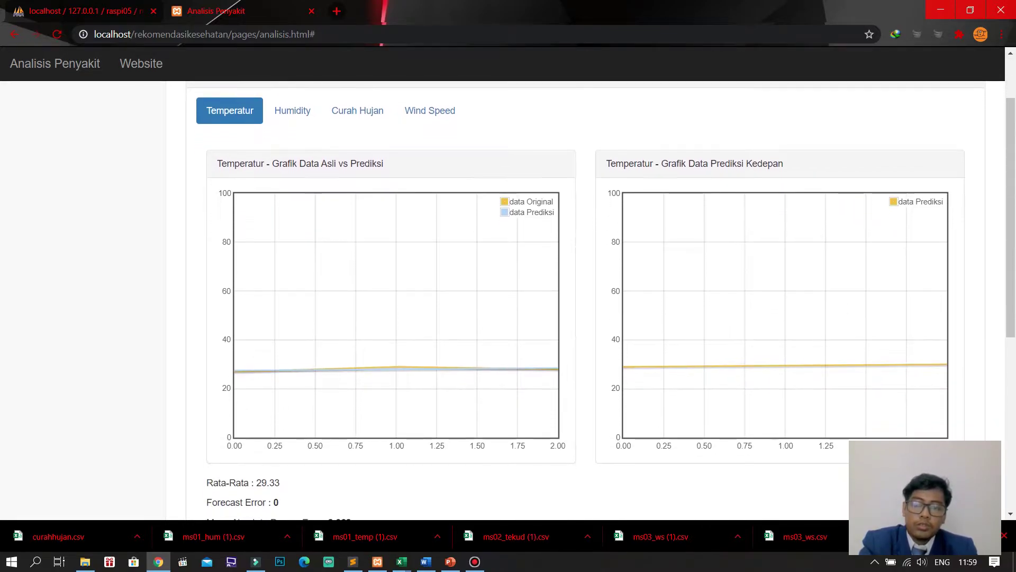
scroll(591, 297, "down", 3)
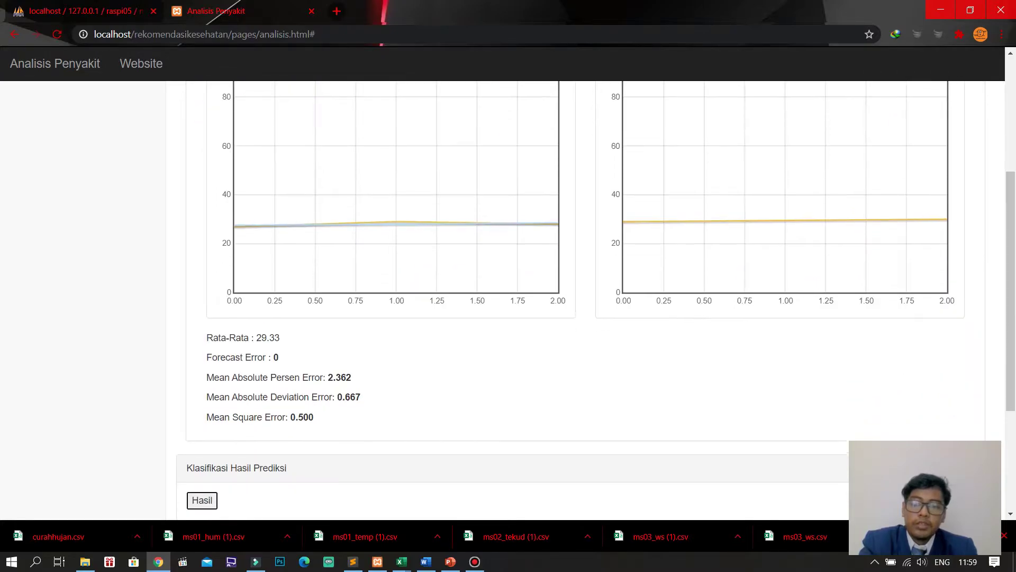
Step: Inspect the data points on the Temperatur actual-versus-predicted and future prediction charts, and review the forecast error figures
scroll(591, 296, "up", 2)
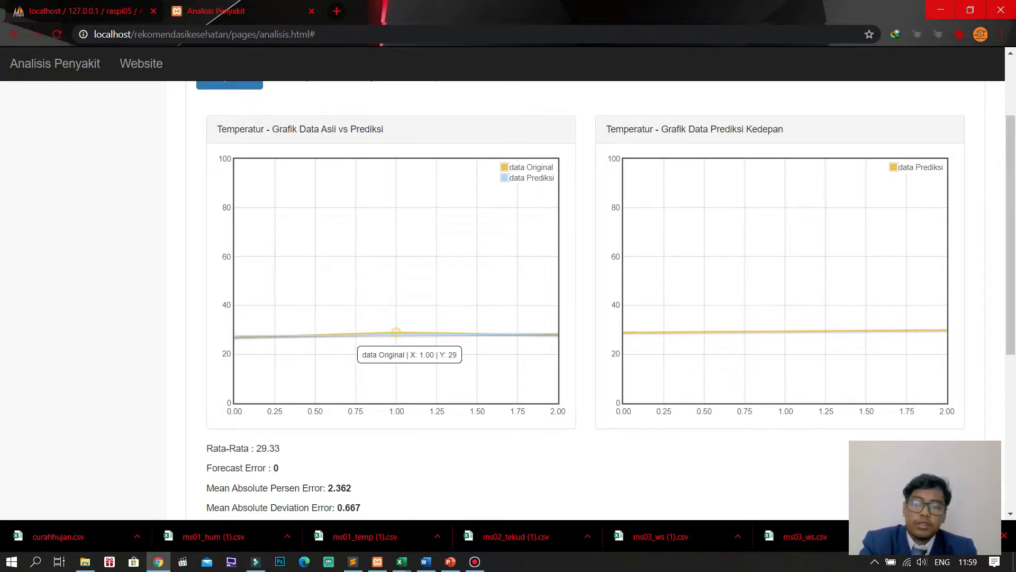
mouse_move(553, 336)
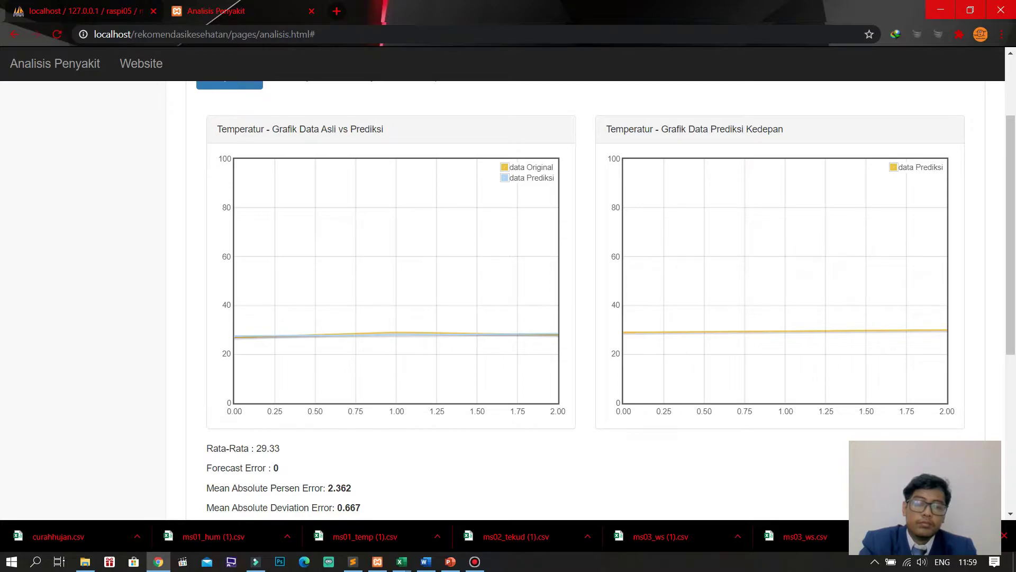
mouse_move(785, 330)
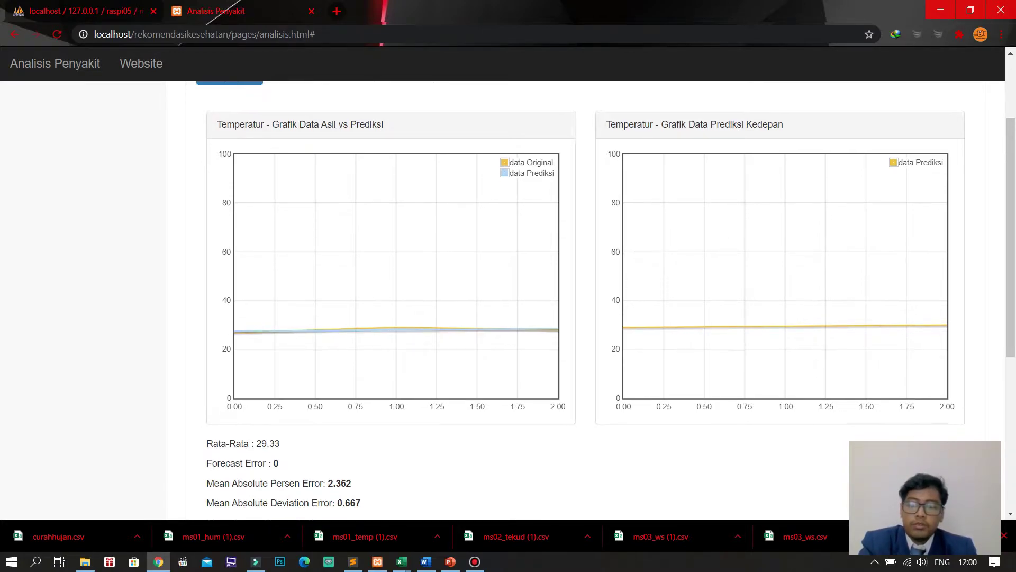
scroll(582, 291, "down", 2)
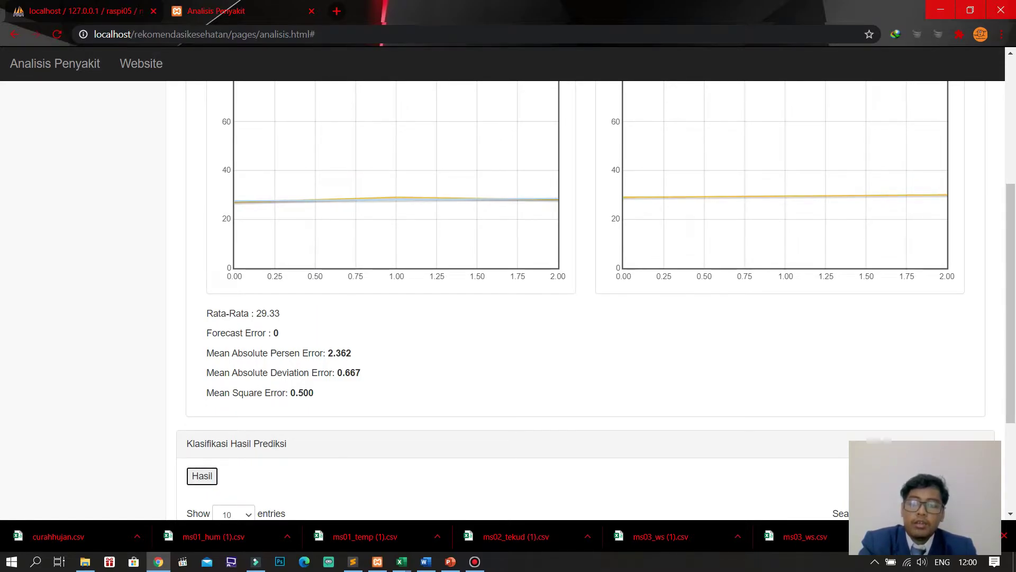
scroll(582, 292, "up", 3)
scroll(581, 291, "up", 1)
scroll(582, 291, "down", 4)
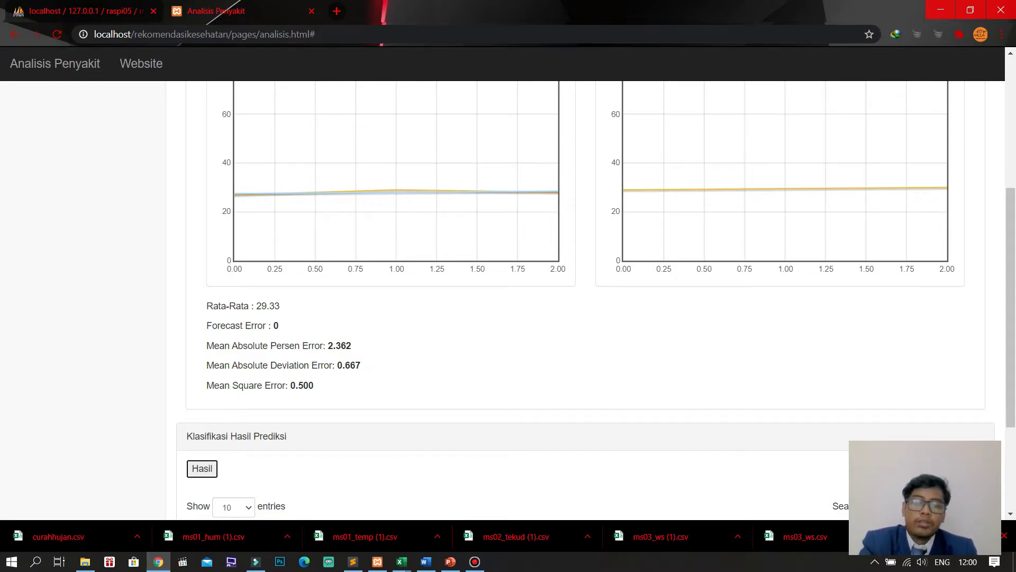
scroll(582, 296, "up", 5)
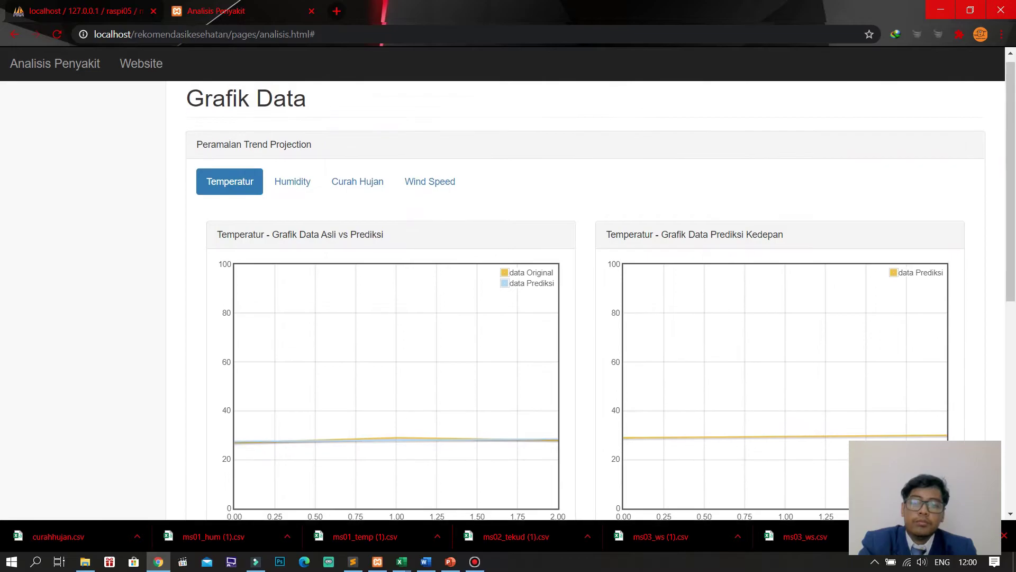
scroll(582, 296, "down", 5)
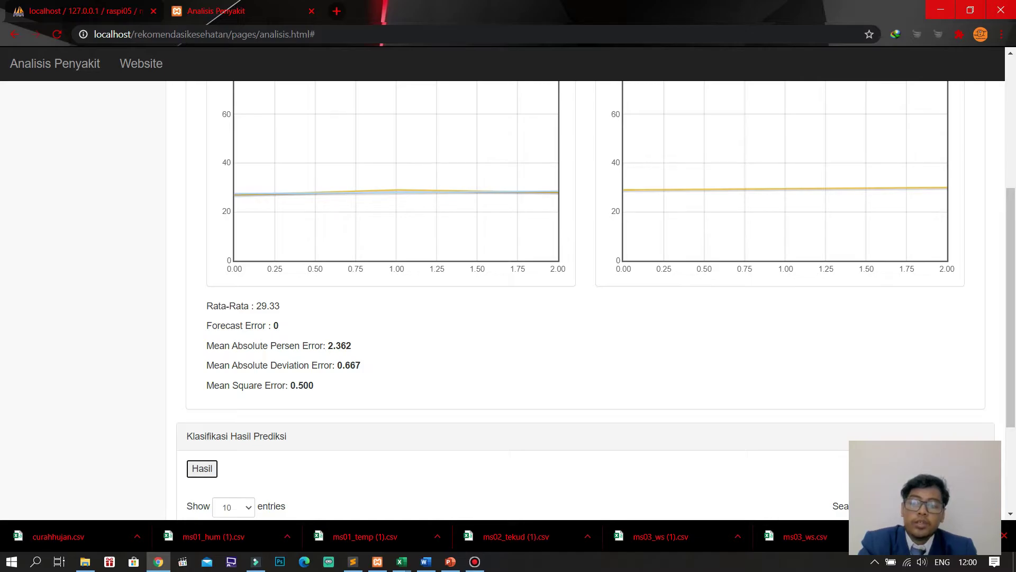
Step: Show the Humidity forecast and examine its charts and error measures
key("Return")
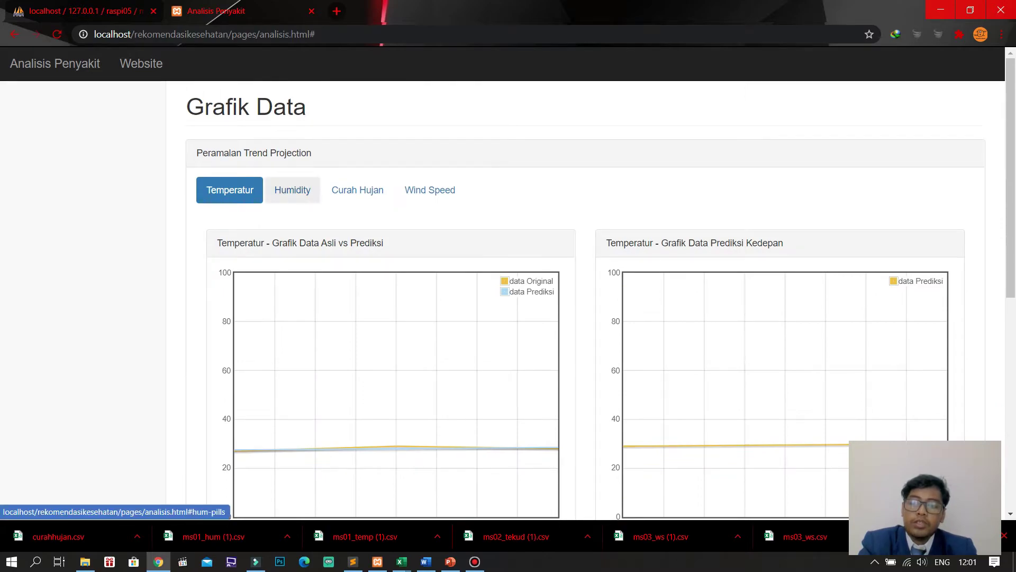
left_click(293, 190)
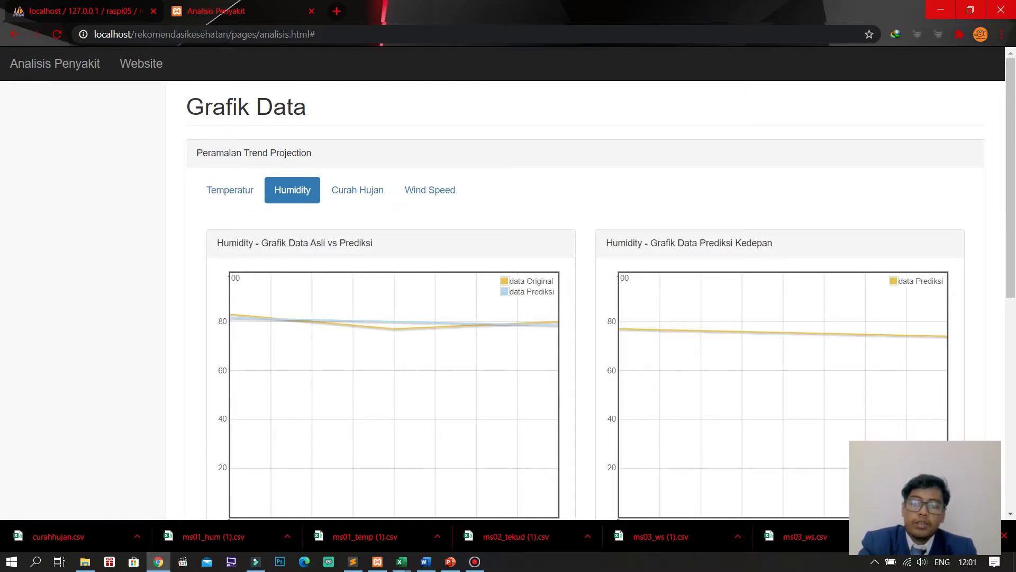
scroll(596, 289, "down", 3)
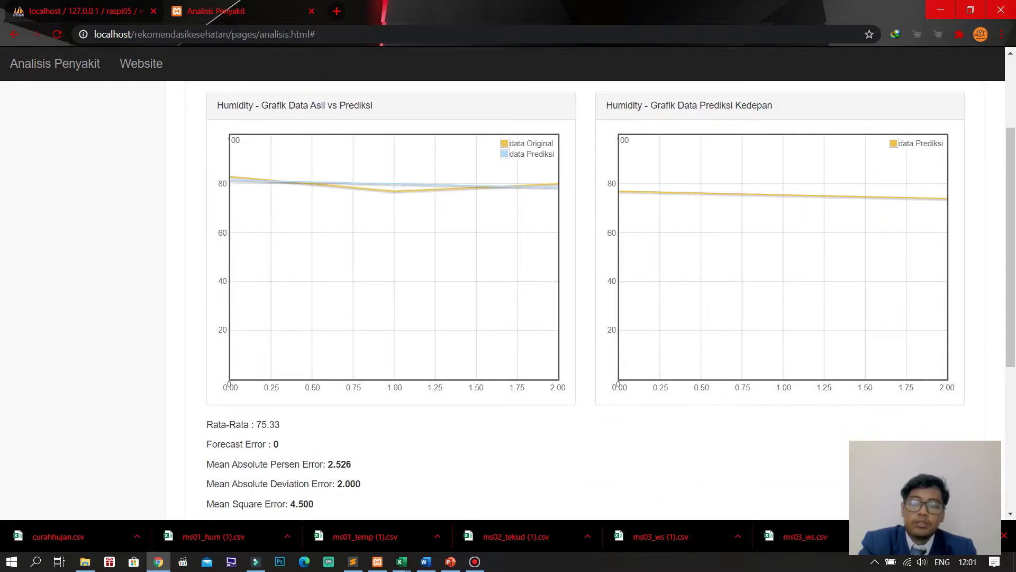
scroll(231, 209, "up", 1)
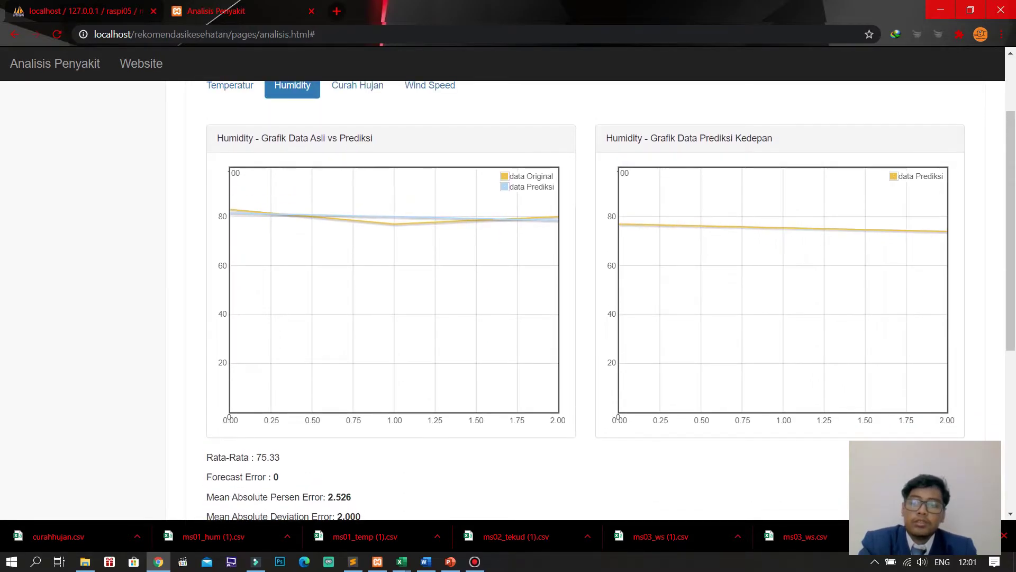
Step: Examine the Humidity actual-versus-predicted and future prediction charts, inspecting the first and last data points of the original data
scroll(595, 290, "up", 3)
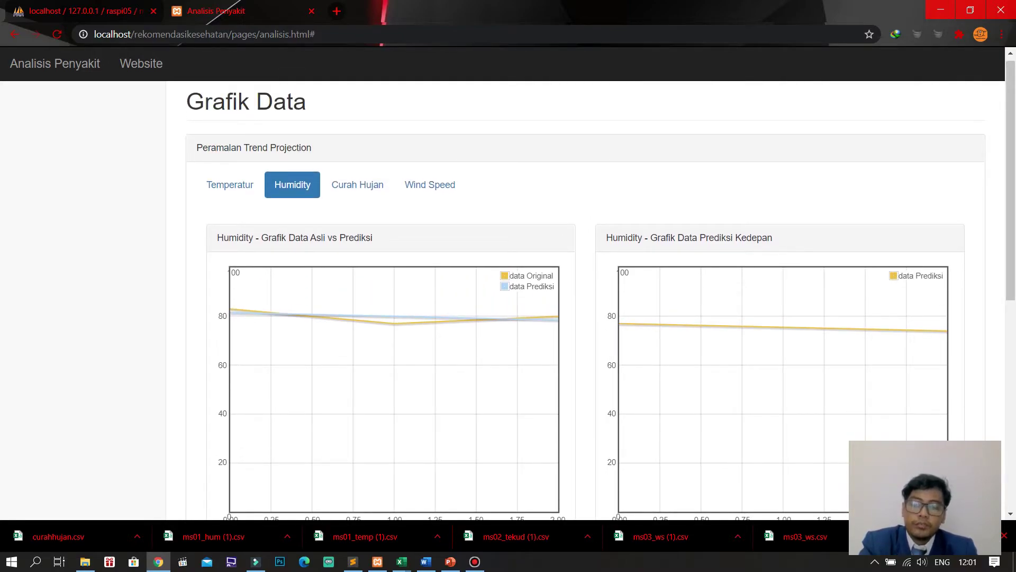
scroll(232, 182, "down", 3)
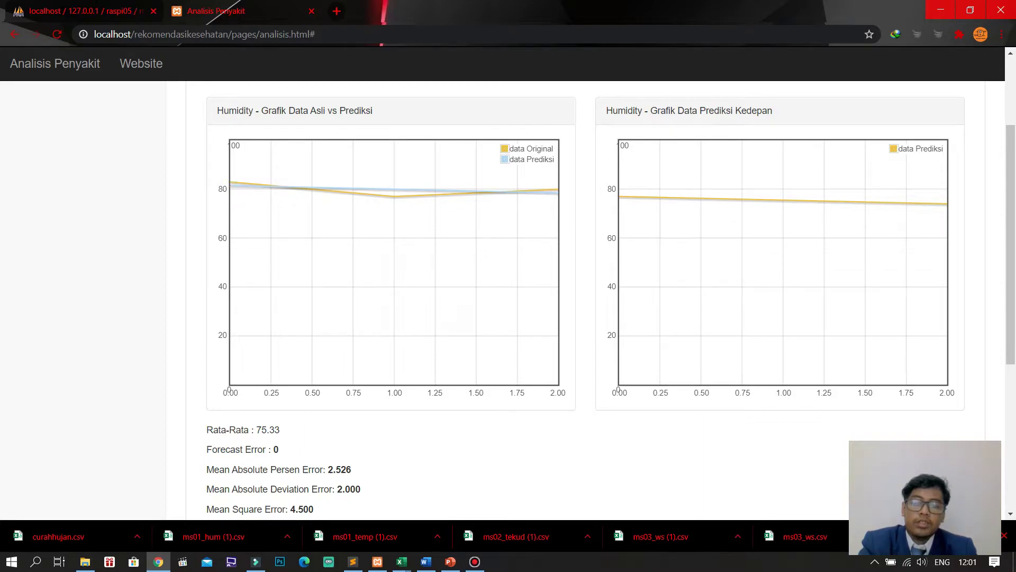
scroll(595, 296, "up", 3)
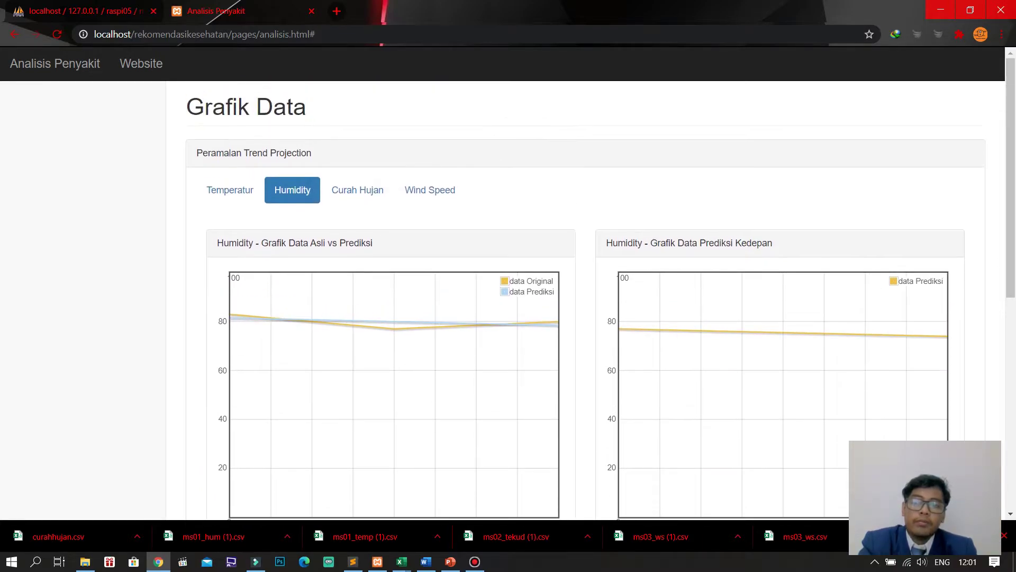
scroll(596, 296, "down", 2)
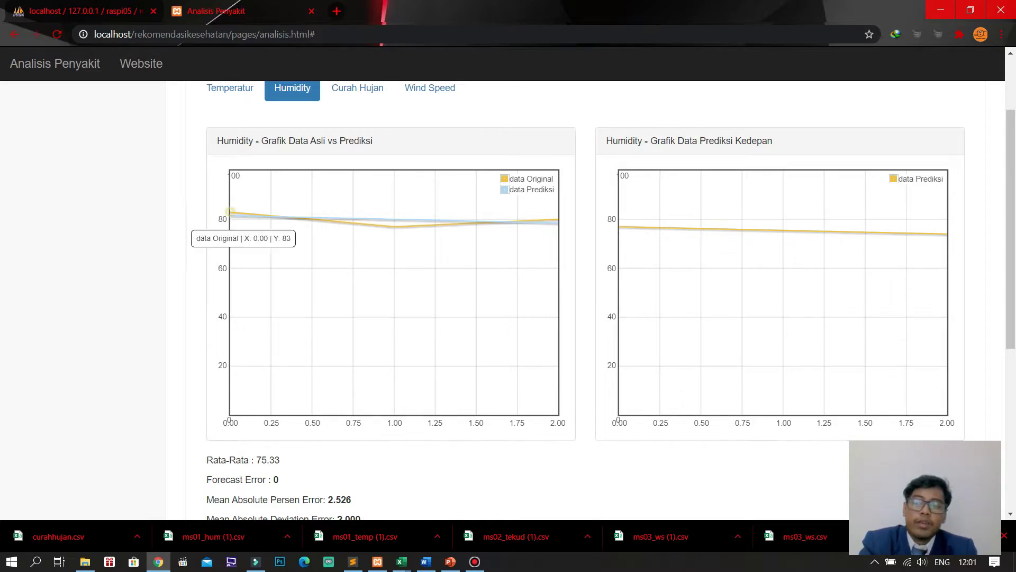
mouse_move(229, 212)
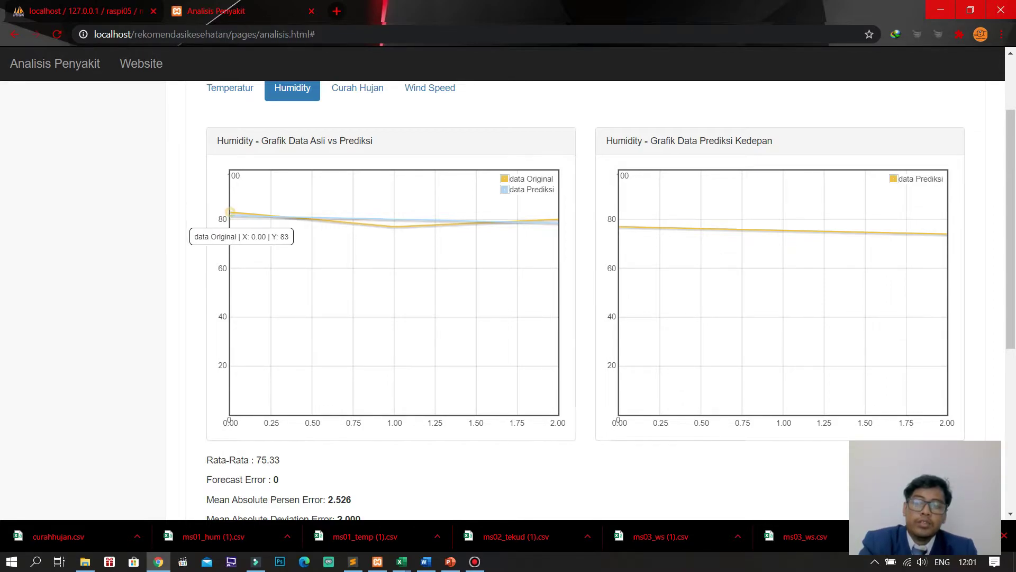
mouse_move(558, 218)
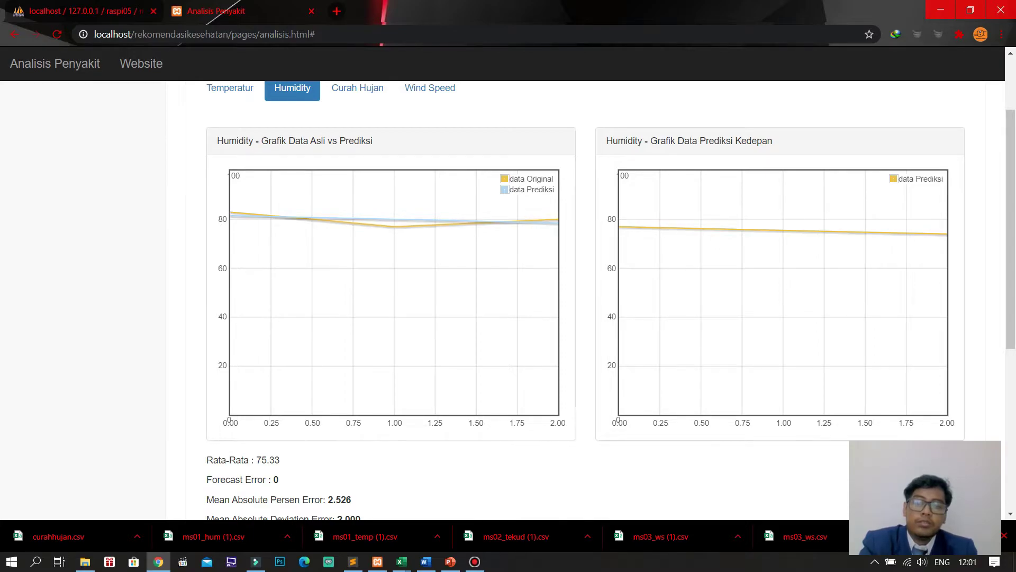
scroll(582, 297, "up", 2)
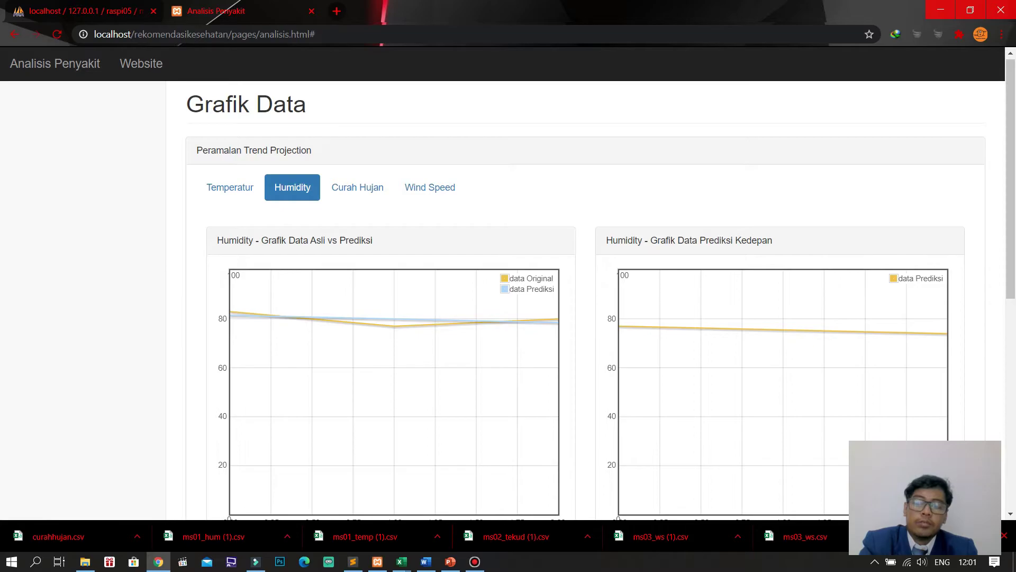
scroll(582, 296, "down", 2)
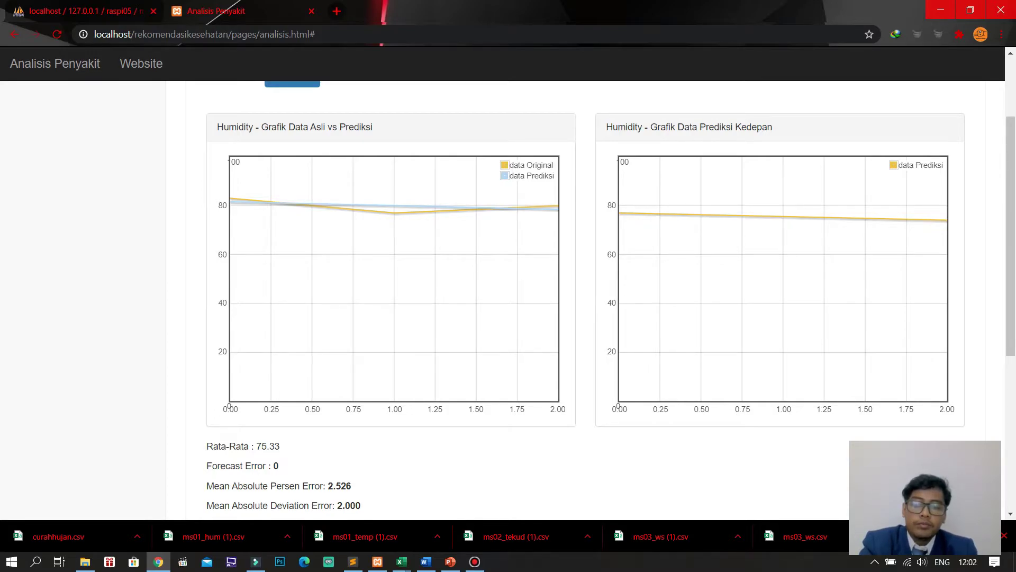
Step: Review the Humidity average and error measures, continuing down to the start of the Klasifikasi Hasil Prediksi section
scroll(582, 296, "down", 3)
scroll(583, 297, "up", 5)
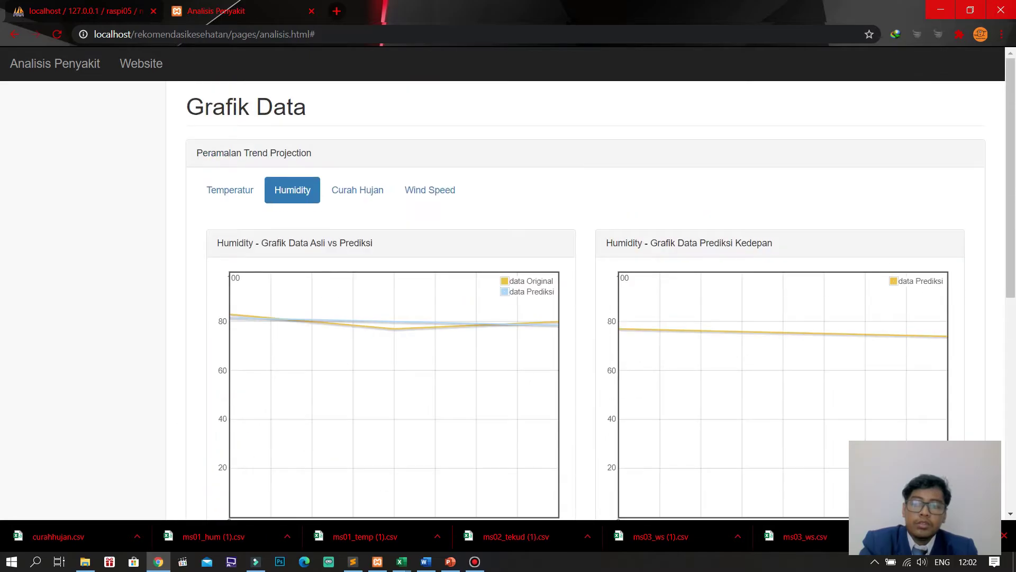
scroll(582, 296, "down", 7)
scroll(582, 297, "up", 2)
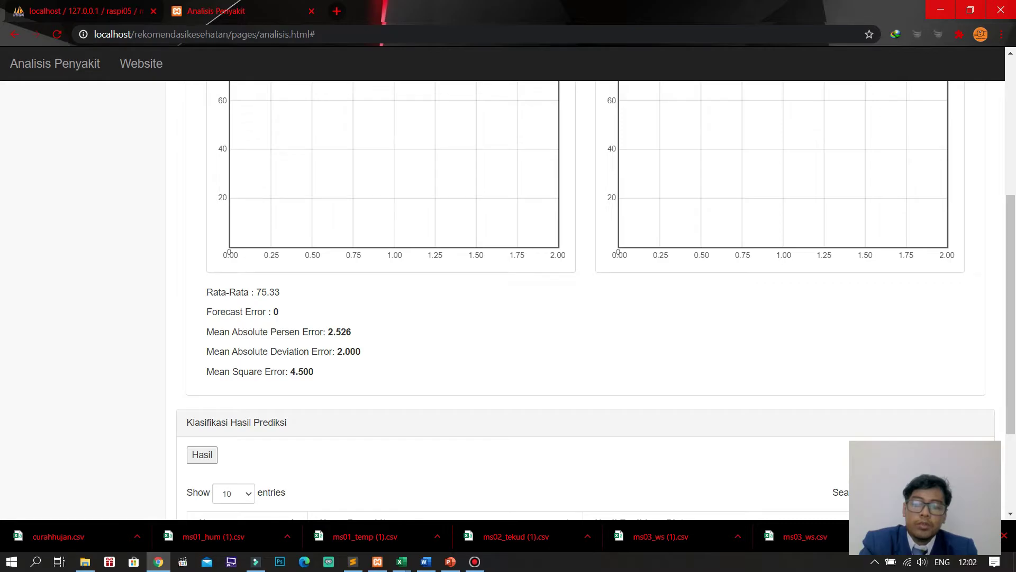
scroll(585, 300, "down", 3)
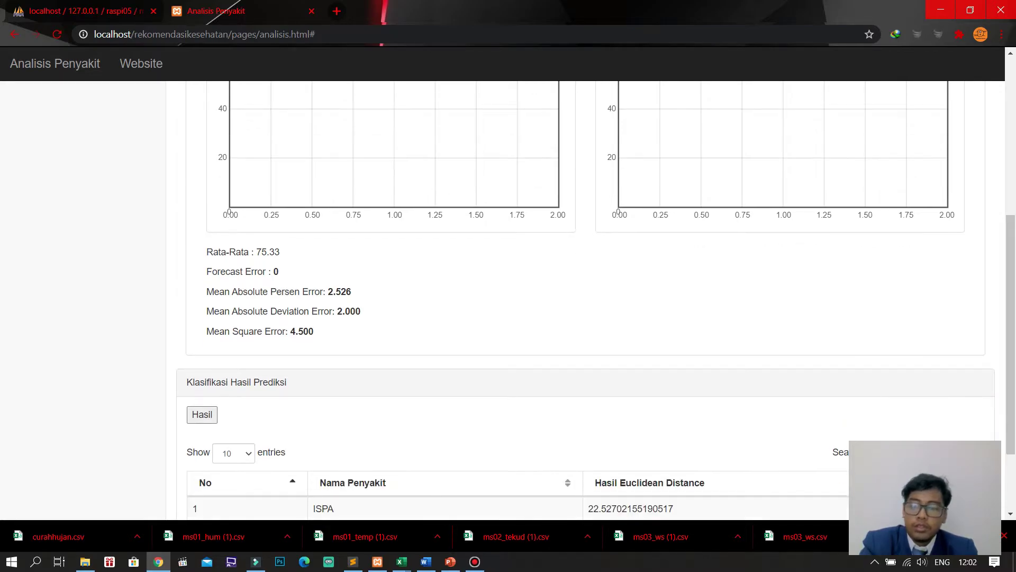
Step: Show the Curah Hujan forecast and examine its actual-versus-predicted chart from the first to the last data point
scroll(585, 300, "up", 7)
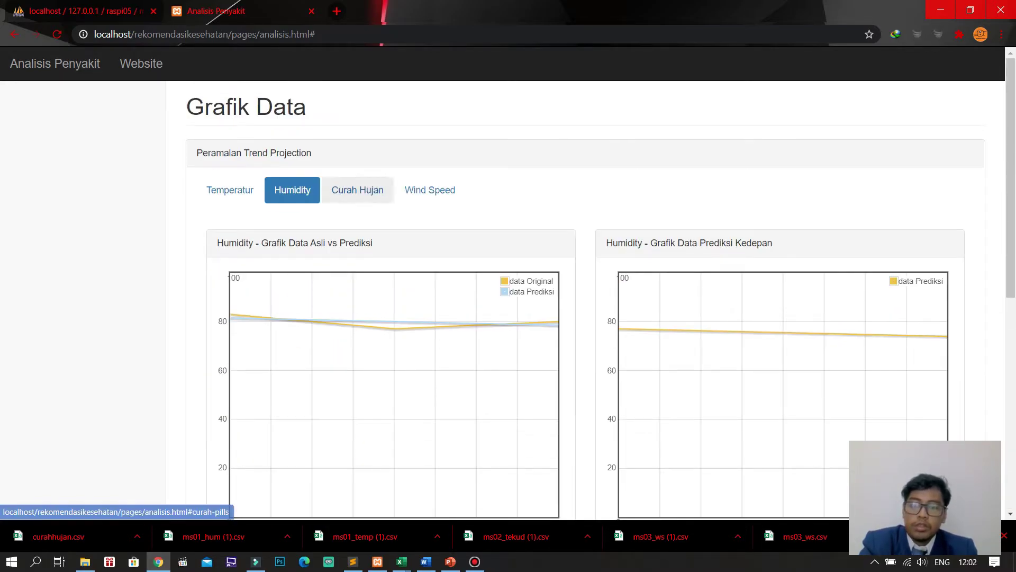
left_click(357, 190)
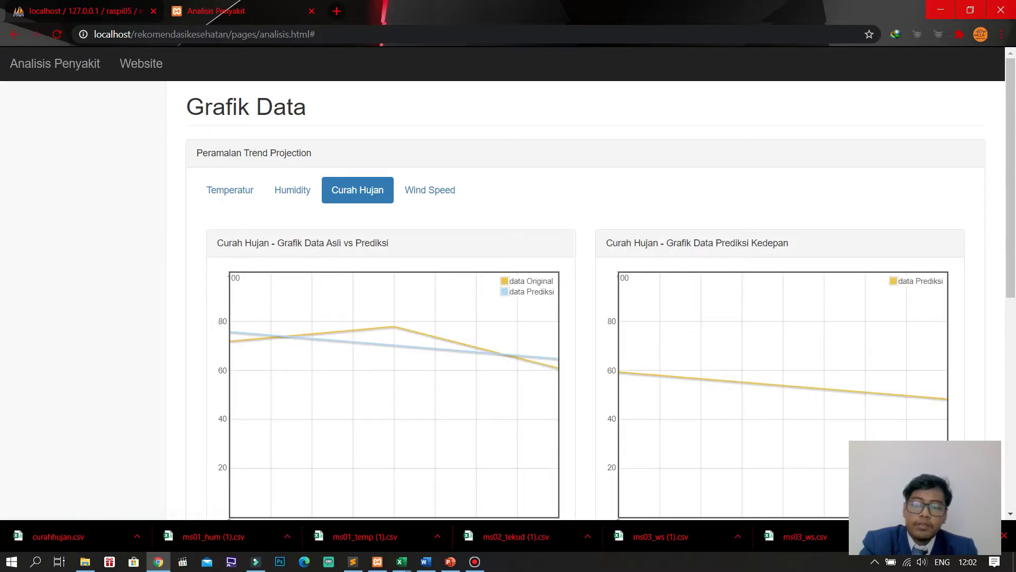
scroll(585, 300, "down", 2)
scroll(585, 301, "up", 1)
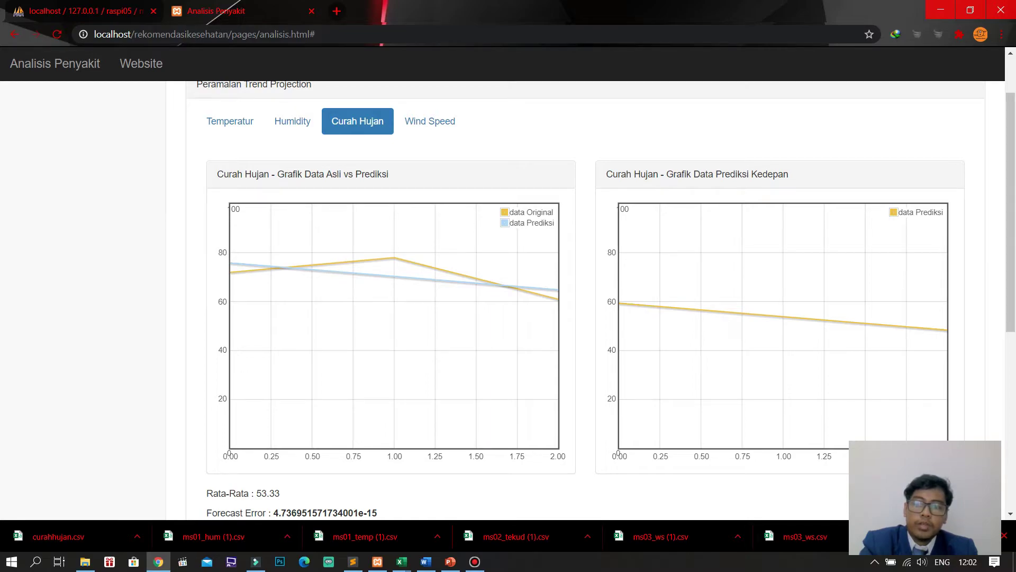
scroll(585, 301, "up", 1)
scroll(585, 300, "down", 1)
mouse_move(229, 276)
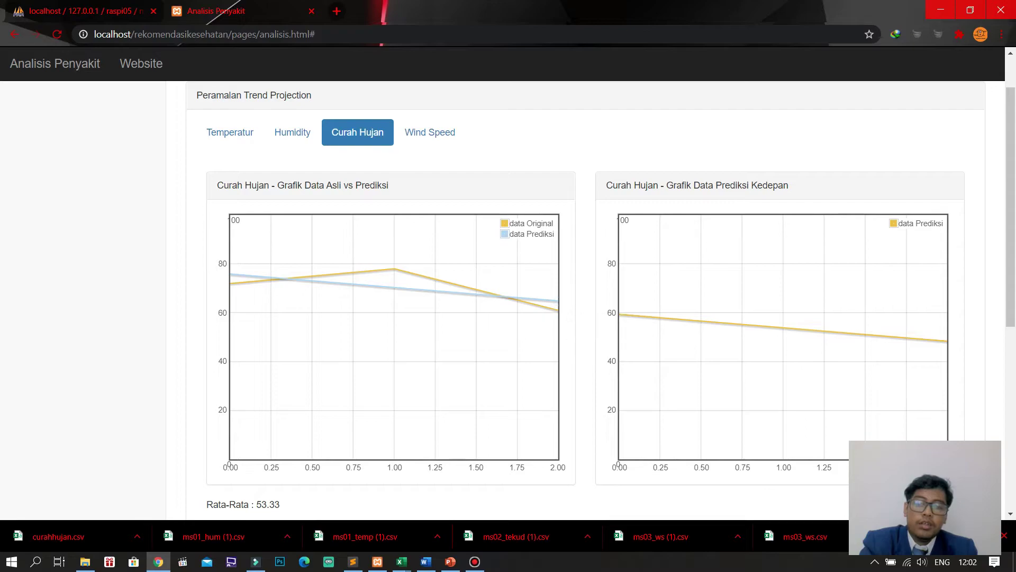
mouse_move(557, 300)
Step: Review the Curah Hujan average, forecast error, mean absolute percent error, mean absolute deviation and mean square error against the charts
scroll(582, 296, "down", 2)
scroll(582, 296, "down", 1)
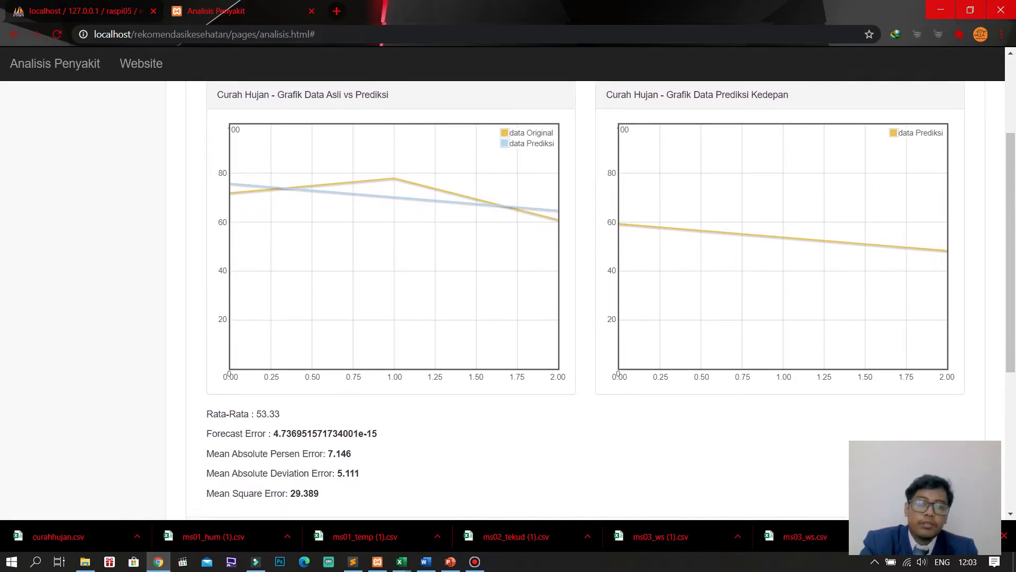
scroll(582, 296, "up", 3)
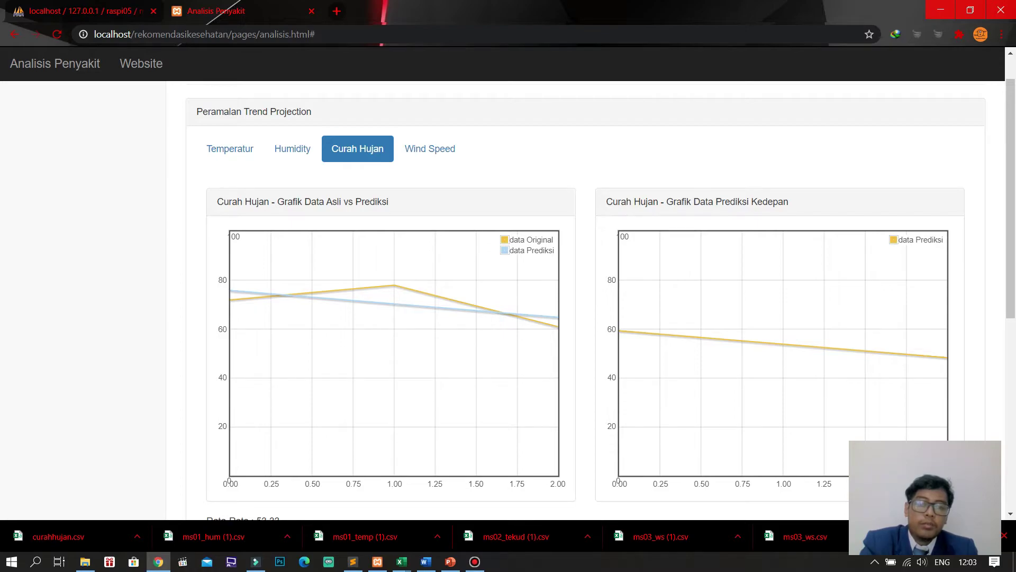
scroll(582, 296, "down", 3)
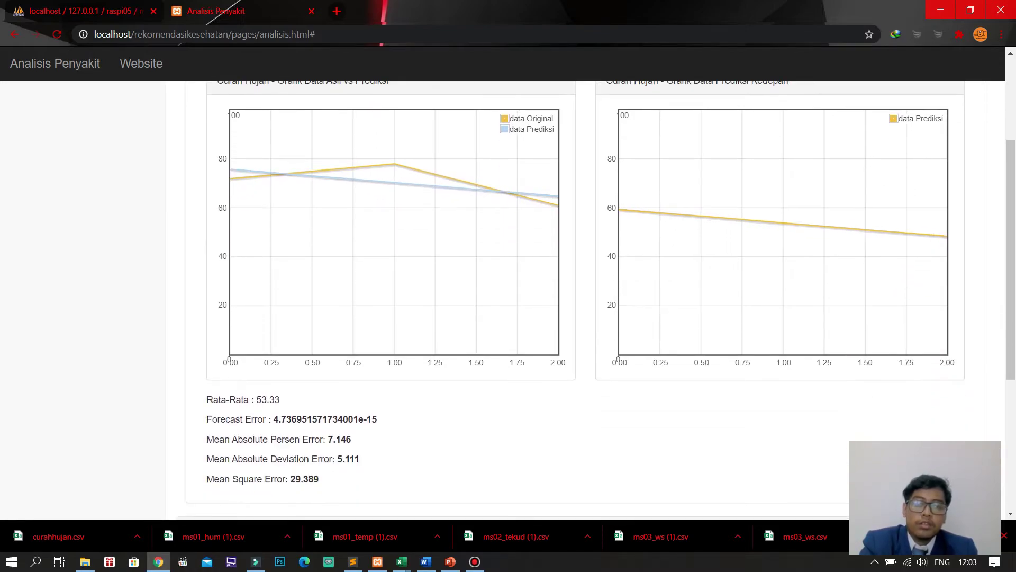
scroll(582, 296, "down", 2)
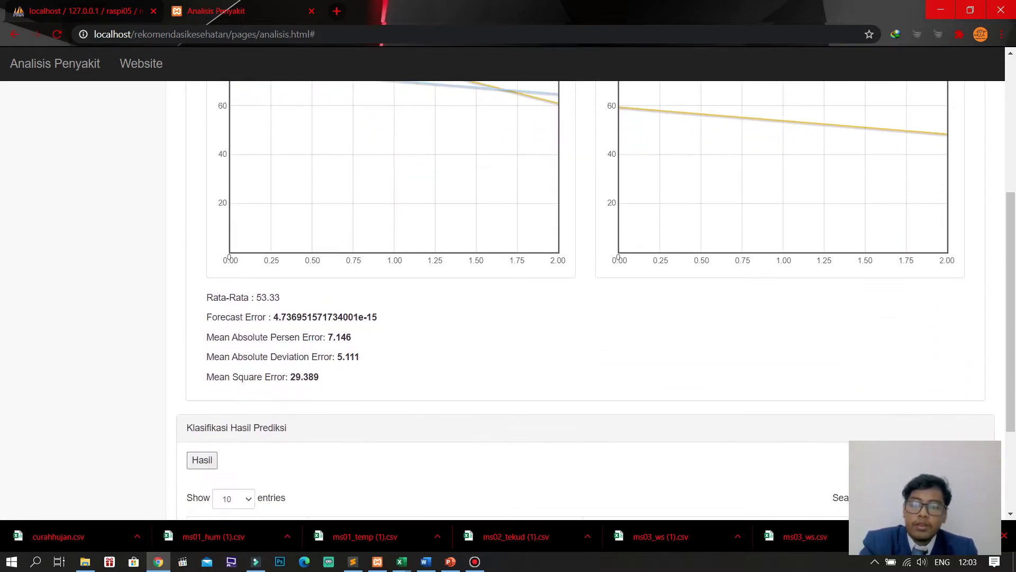
scroll(582, 296, "up", 5)
scroll(581, 296, "down", 6)
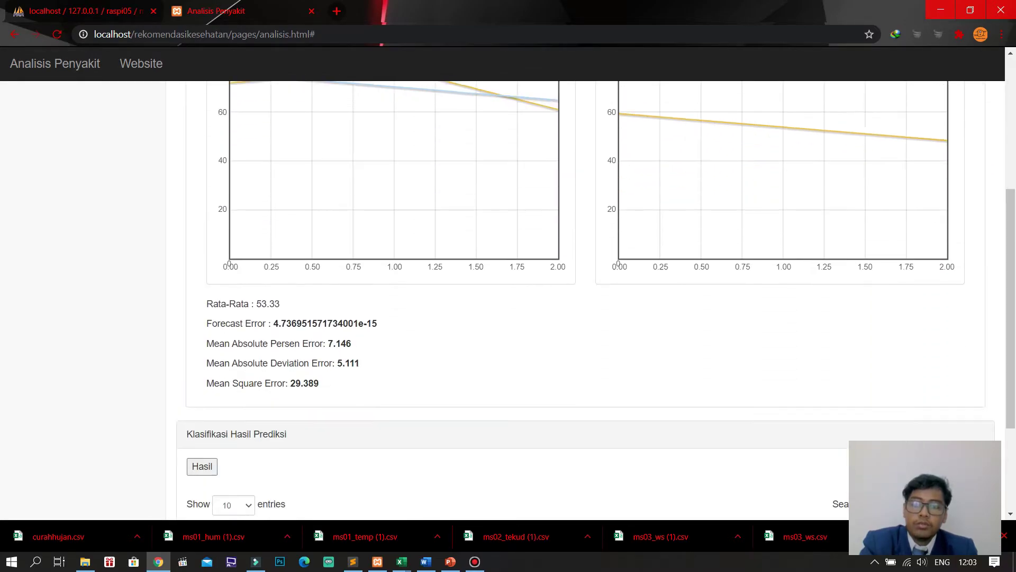
scroll(582, 296, "up", 1)
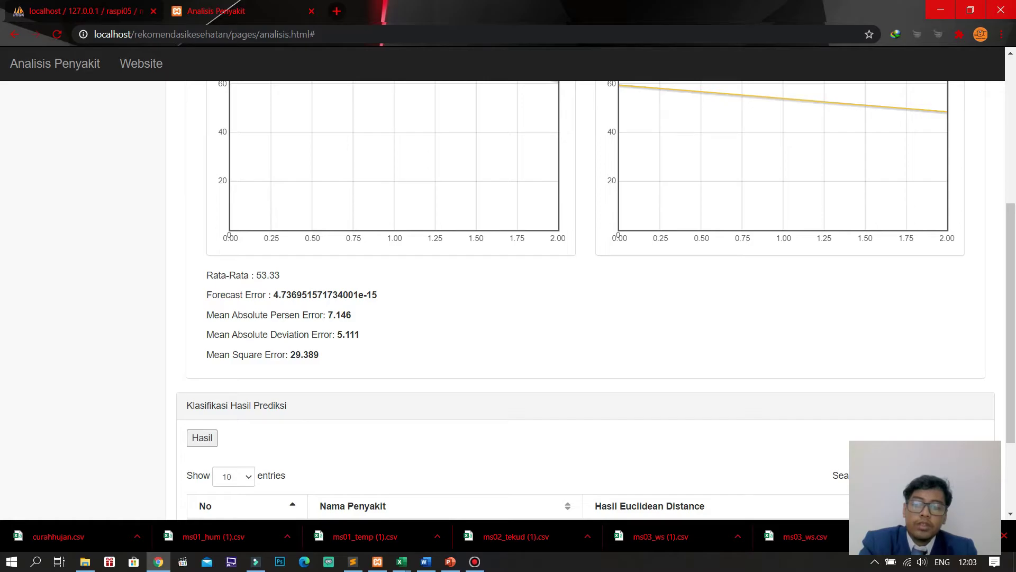
scroll(585, 300, "down", 1)
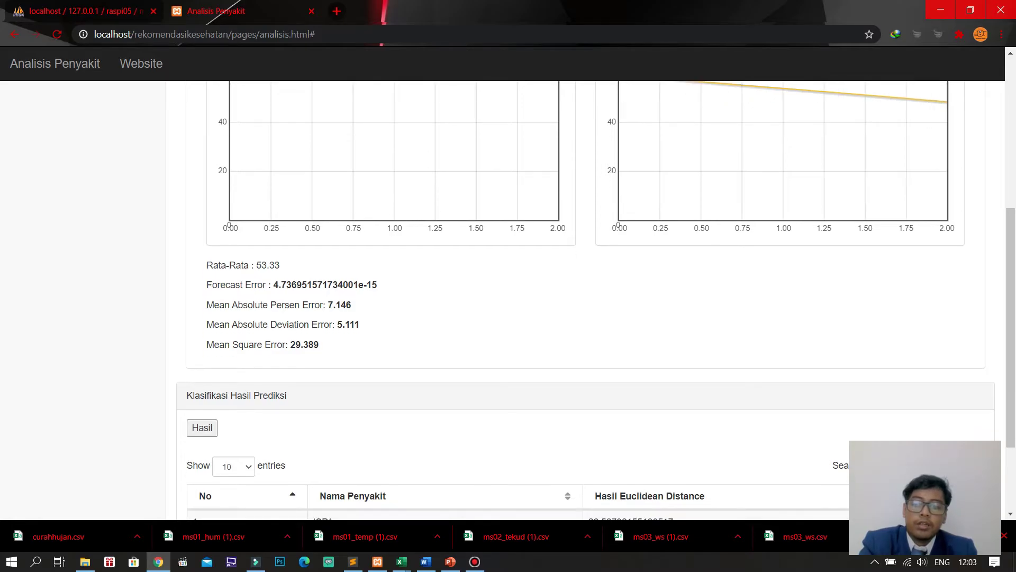
Step: Show the Wind Speed forecast and examine its two charts together with the average and error measures
scroll(585, 301, "up", 6)
left_click(429, 190)
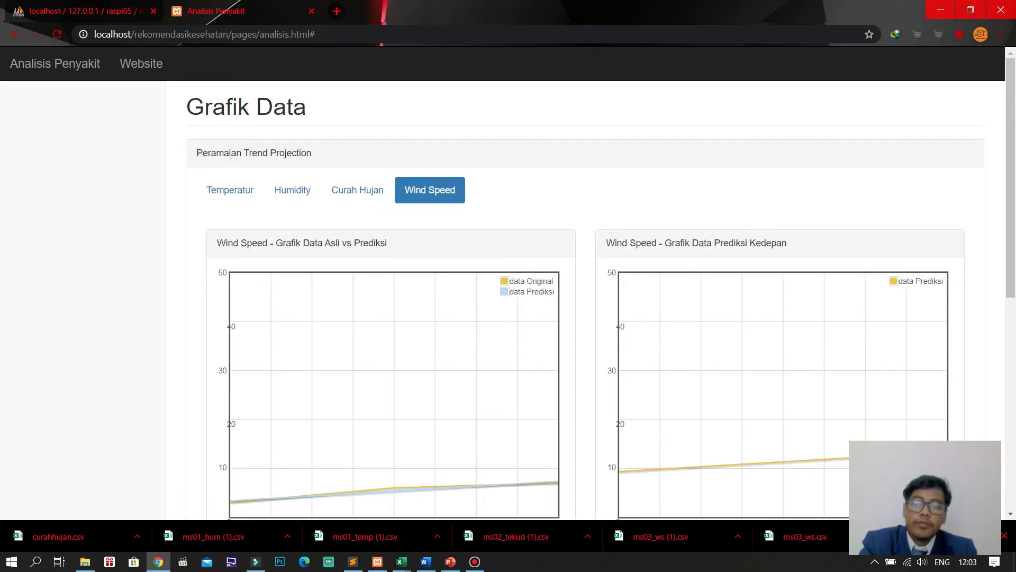
scroll(584, 301, "down", 2)
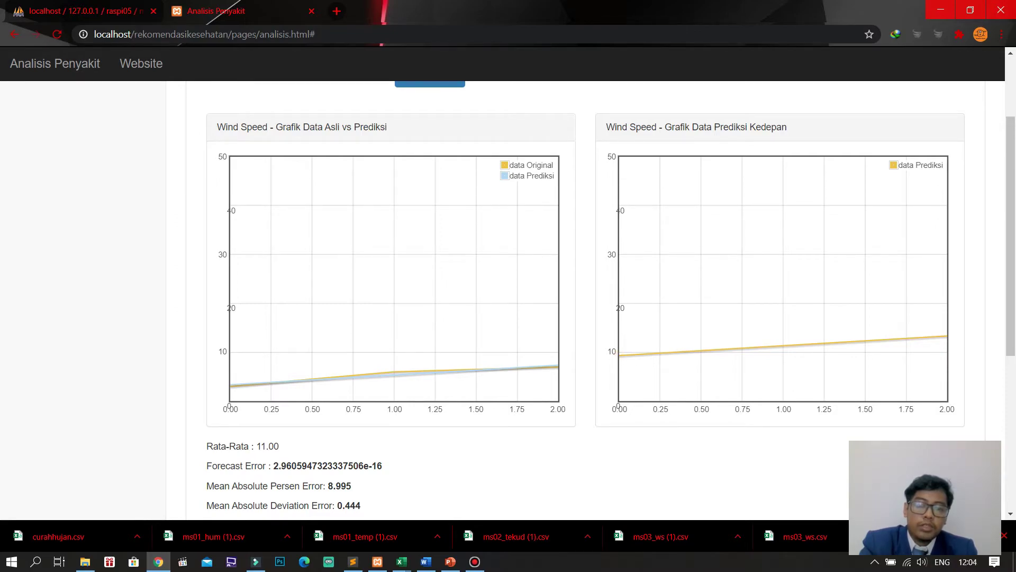
scroll(583, 296, "down", 2)
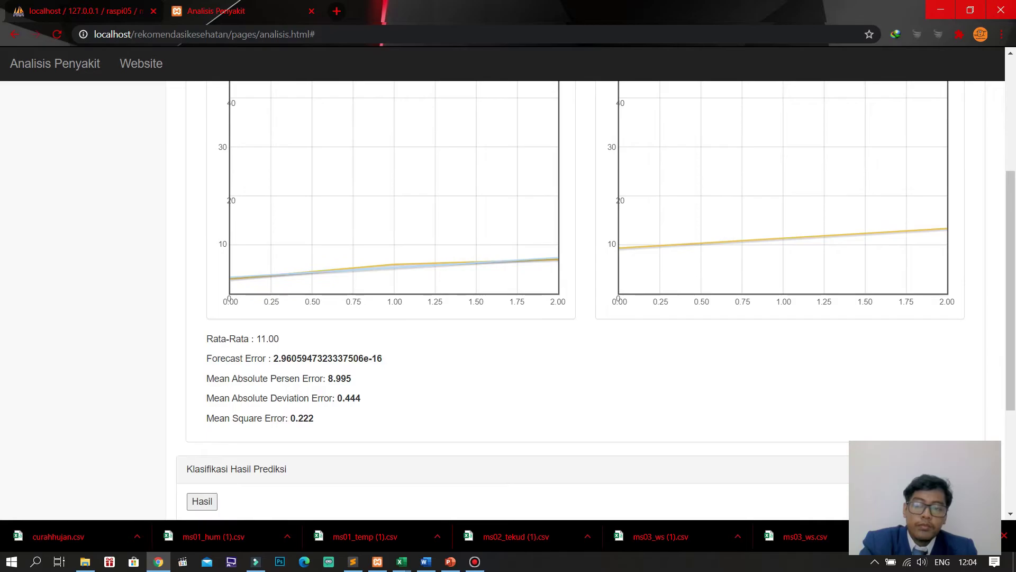
scroll(582, 296, "up", 4)
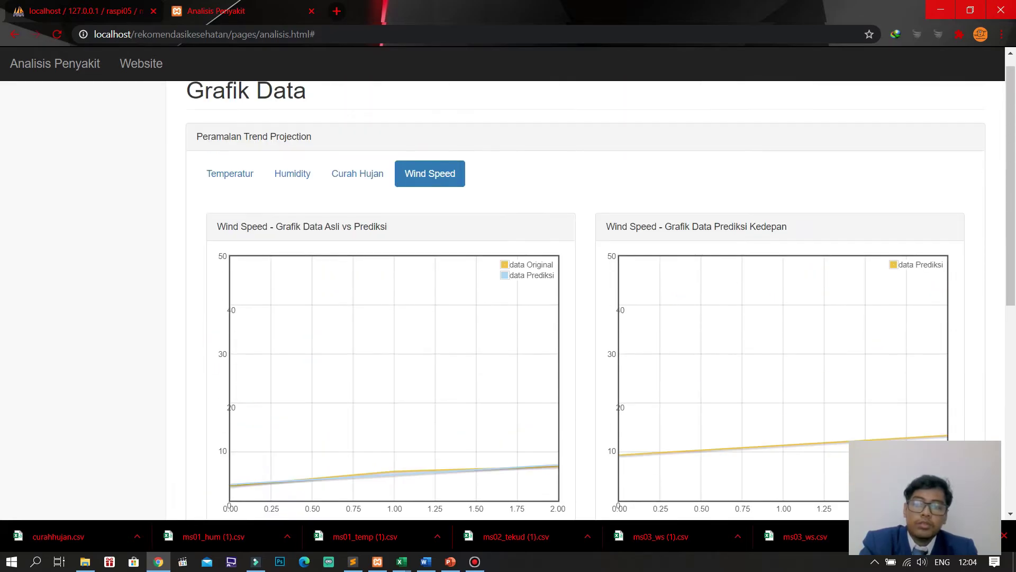
scroll(582, 296, "down", 4)
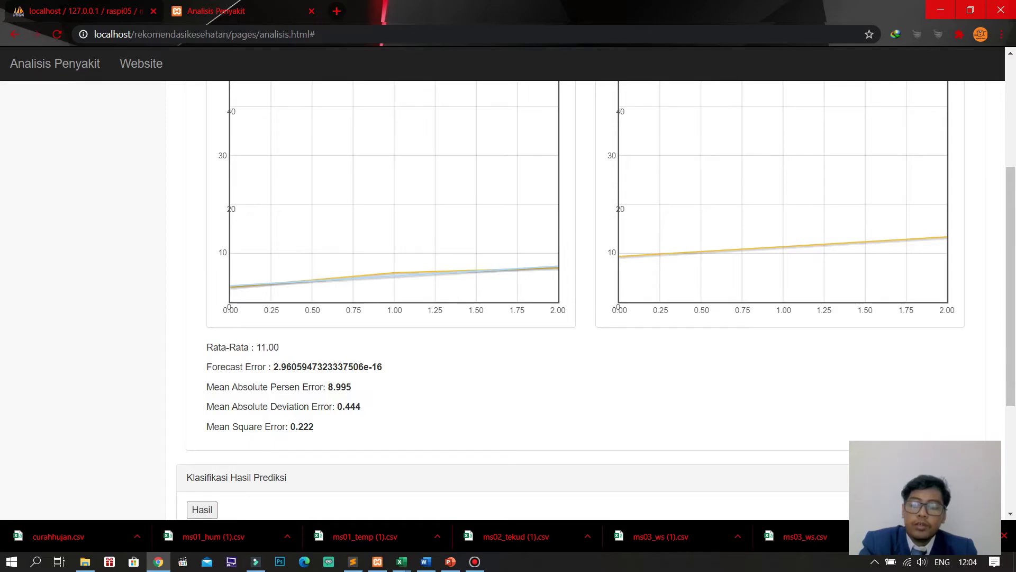
scroll(582, 296, "up", 4)
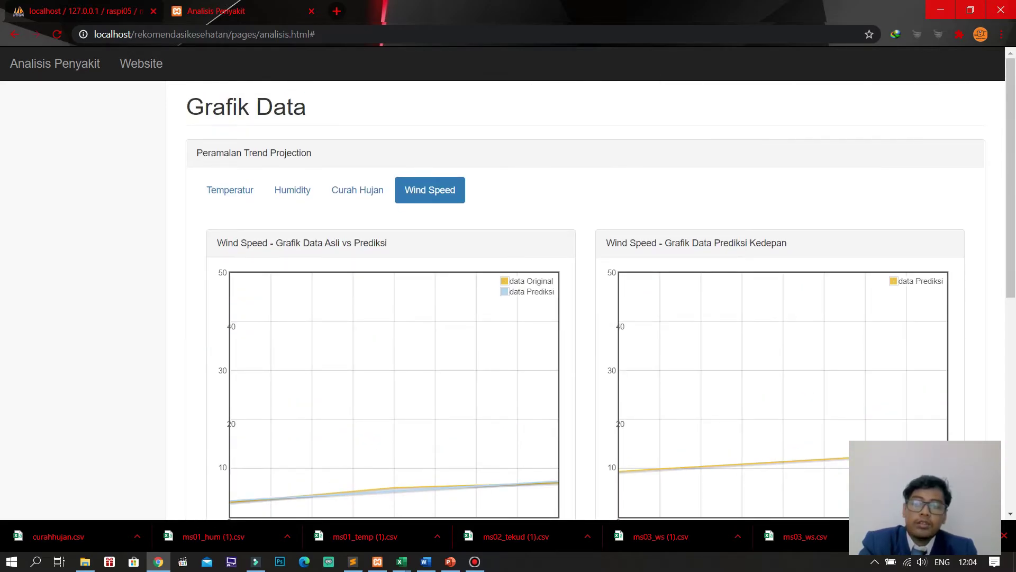
scroll(582, 296, "down", 2)
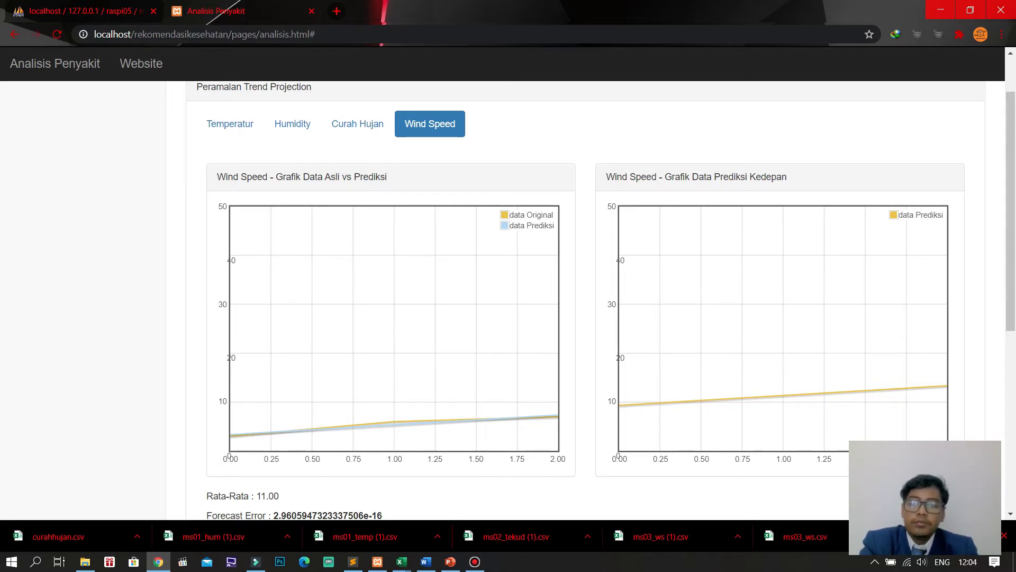
Step: View the Klasifikasi Hasil Prediksi table, and open the tb_penyakit table of raspi05 in phpMyAdmin to see the disease reference values
scroll(582, 297, "down", 5)
scroll(582, 296, "down", 1)
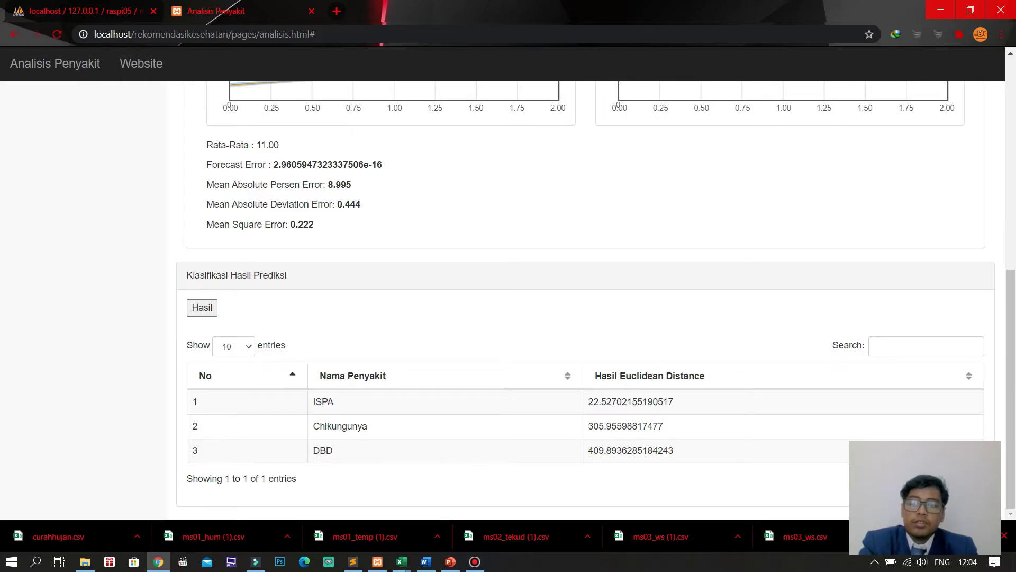
left_click(85, 11)
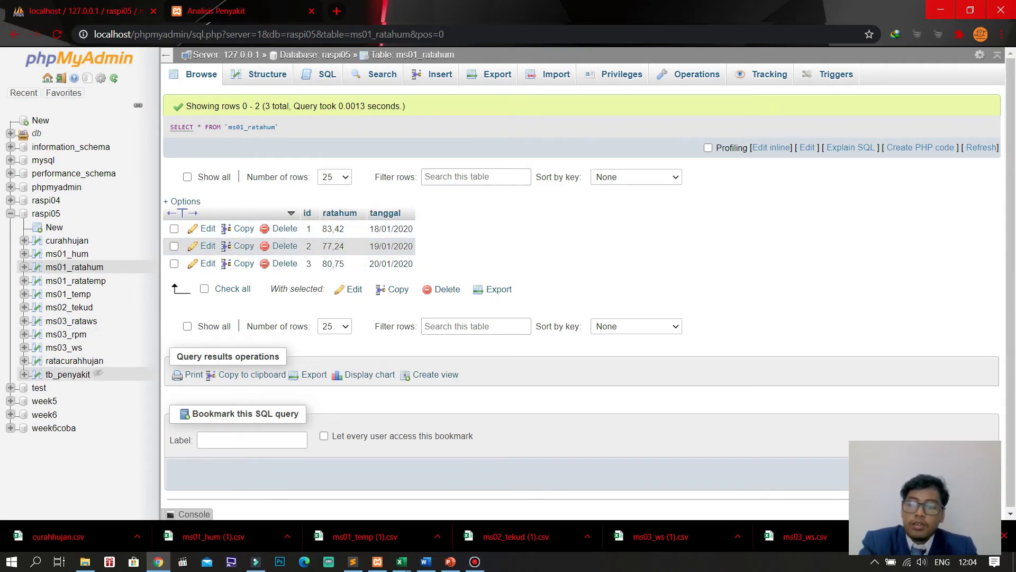
left_click(69, 374)
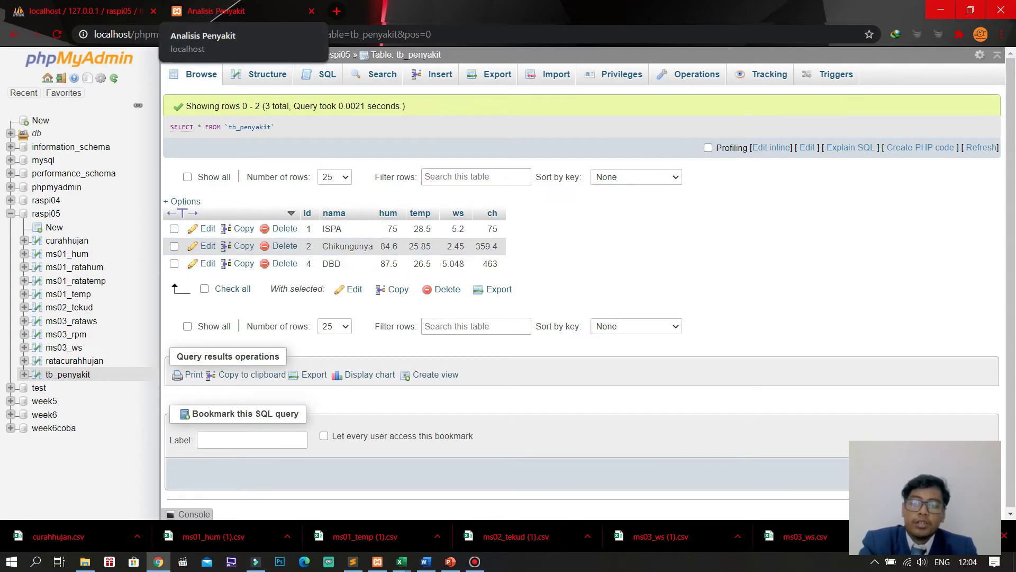
Step: Return to the Analisis Penyakit page, reload it, and generate the Klasifikasi Hasil Prediksi results again
left_click(217, 11)
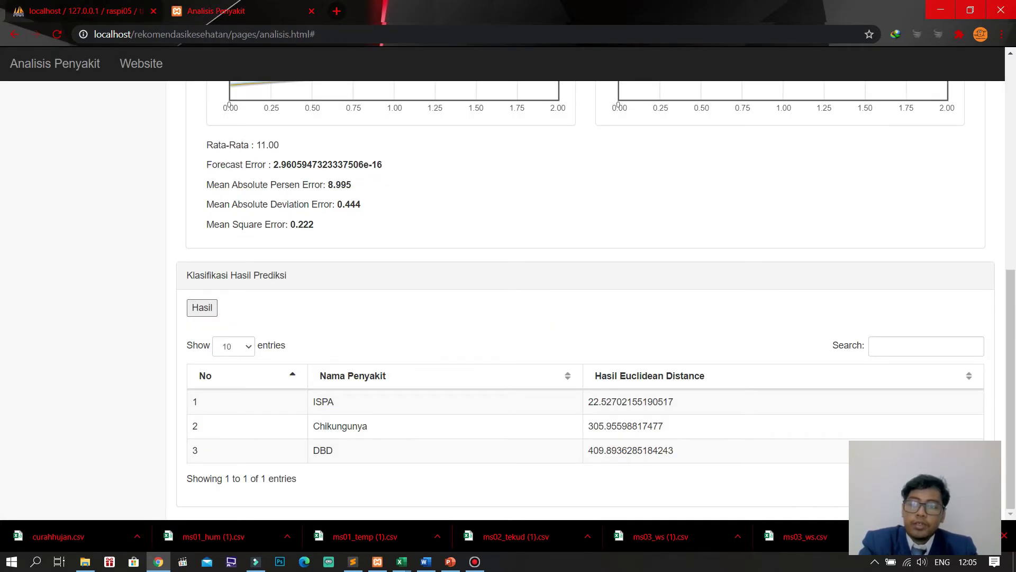
left_click(57, 34)
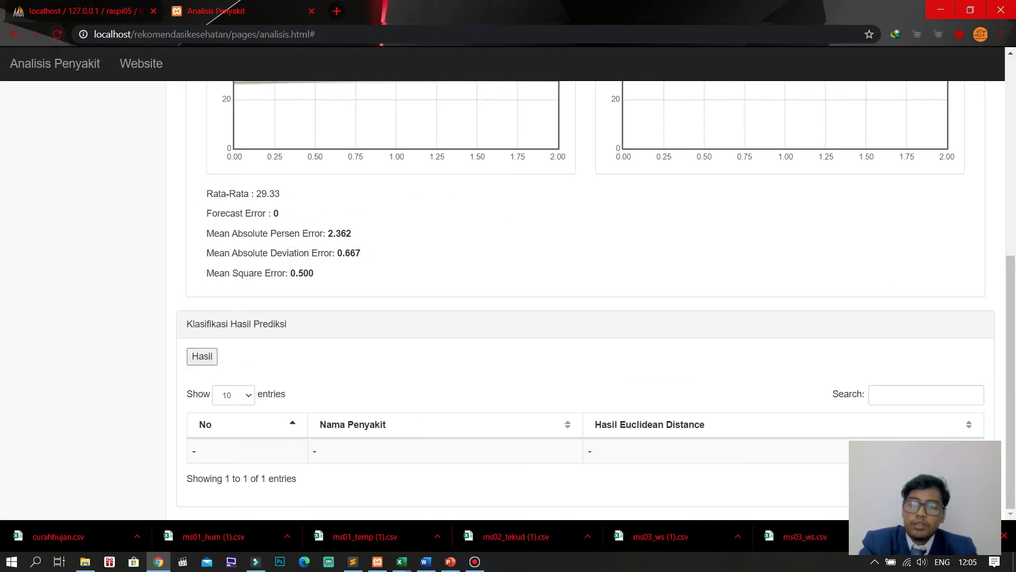
left_click(201, 356)
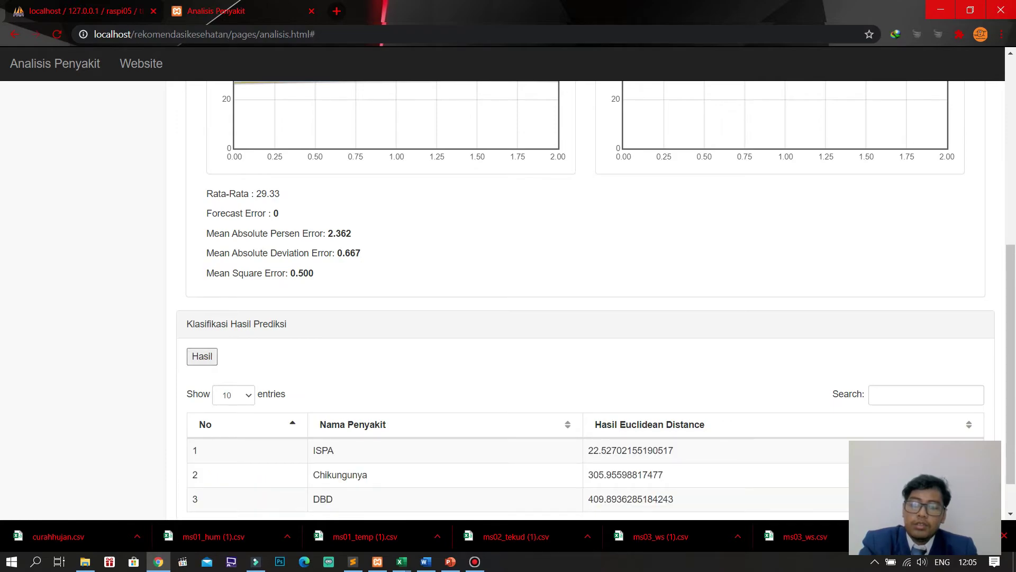
Step: Compare the Euclidean distance results for ISPA, Chikungunya and DBD with the disease reference values in the tb_penyakit table
scroll(596, 297, "down", 1)
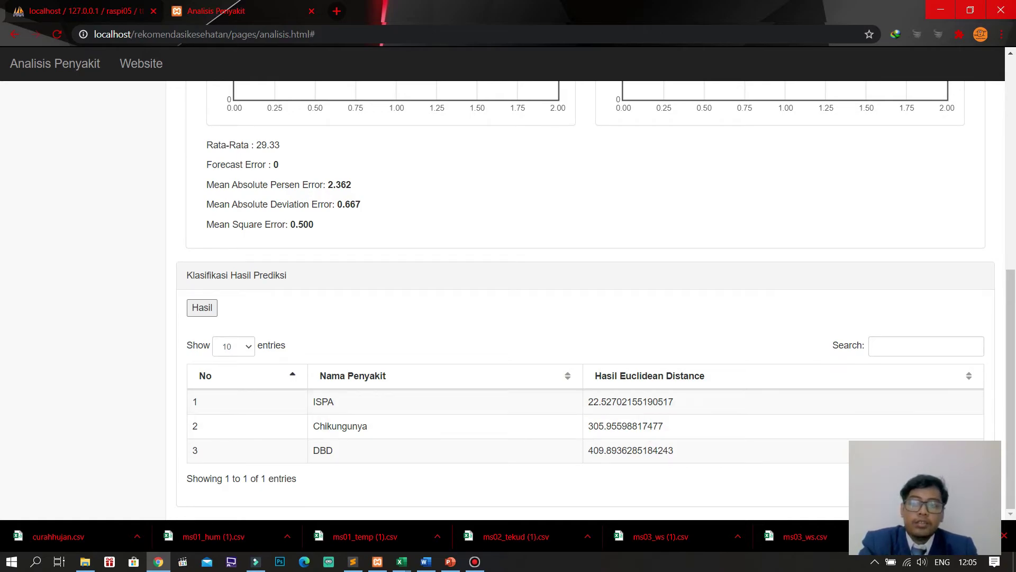
left_click(85, 11)
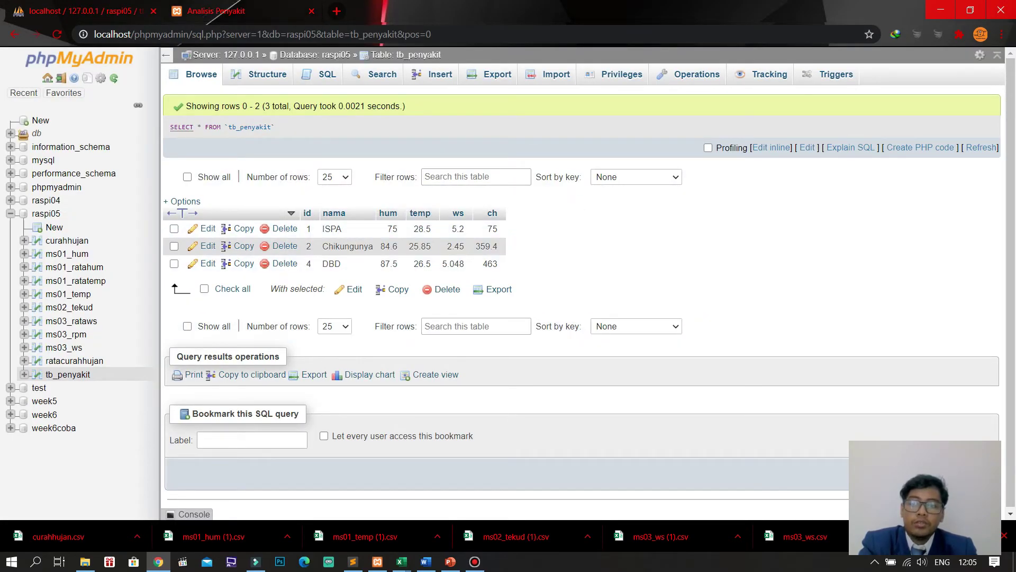
left_click(216, 11)
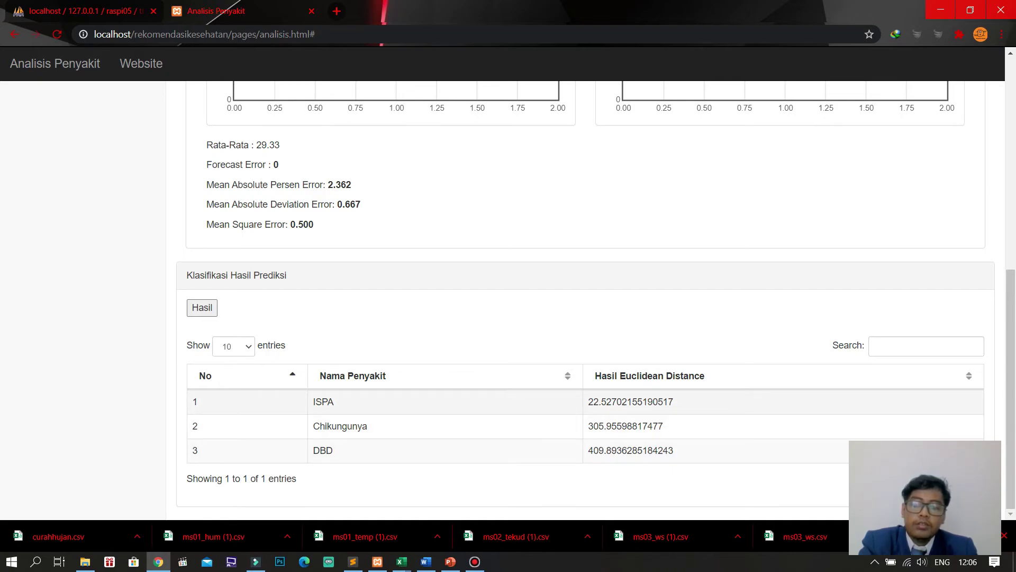
left_click(79, 11)
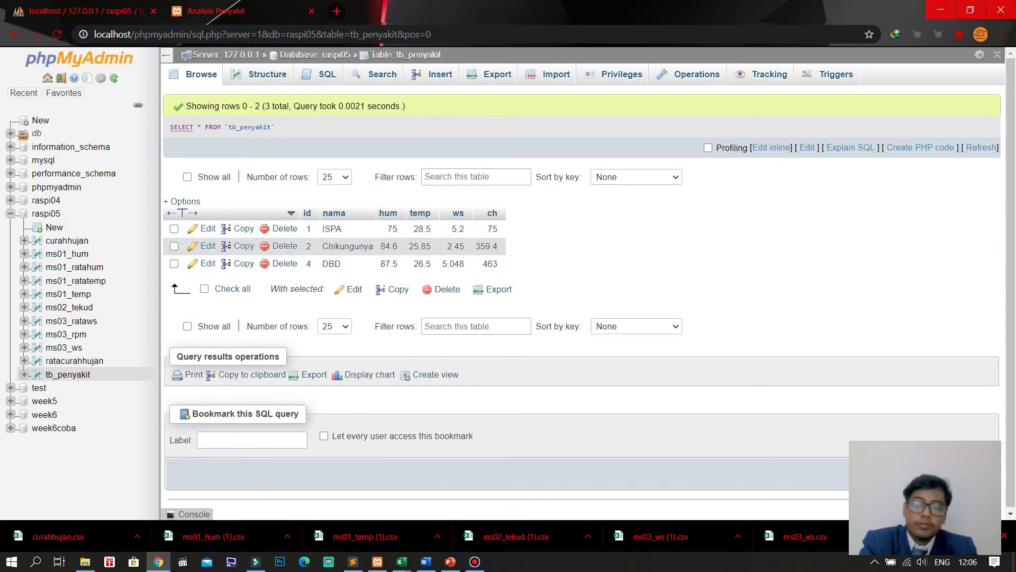
Step: Return to the Analisis Penyakit page, generate the Klasifikasi Hasil Prediksi results once more, and review them together with the Temperatur error measures
left_click(217, 11)
left_click(202, 307)
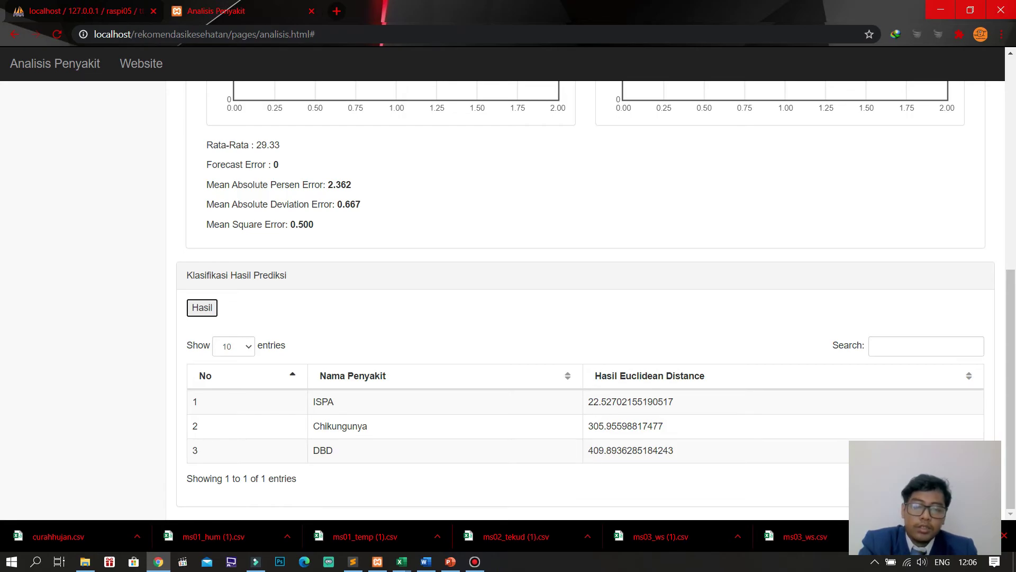
scroll(585, 300, "up", 2)
scroll(585, 300, "down", 2)
scroll(596, 310, "up", 1)
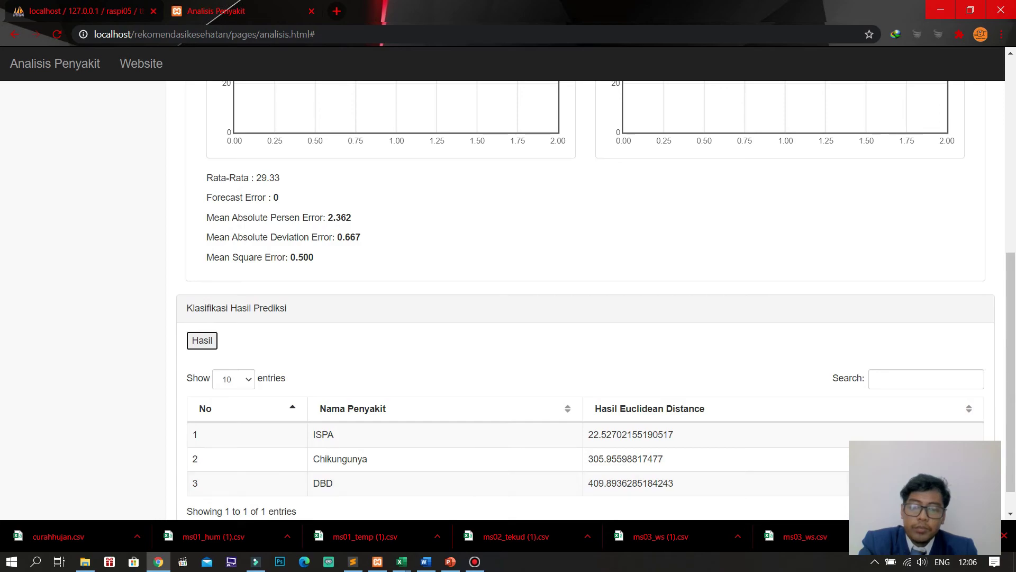
scroll(597, 300, "down", 1)
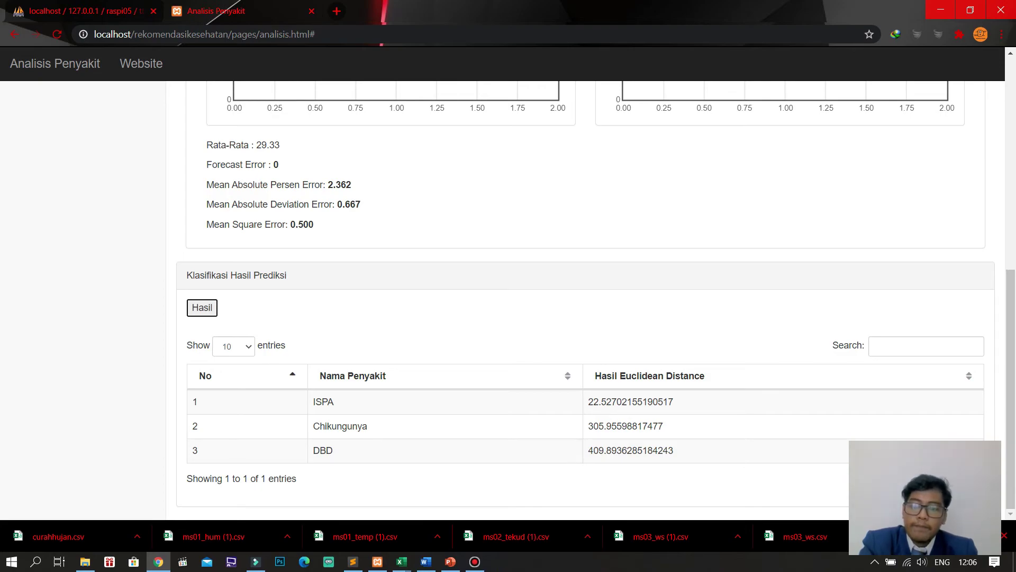
scroll(597, 300, "up", 2)
scroll(596, 300, "down", 2)
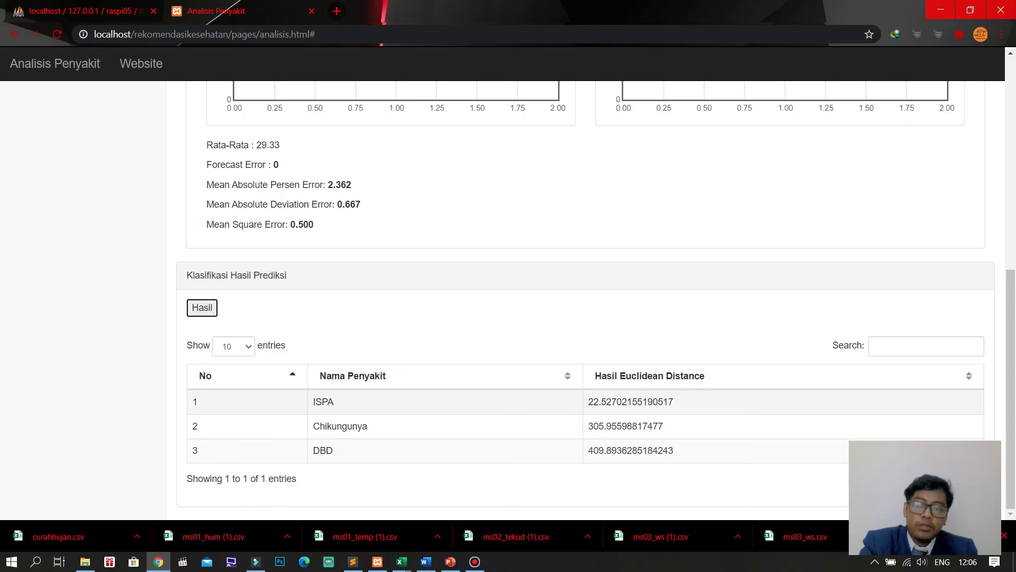
Step: Check the hum, temp, ws and ch values of each disease in tb_penyakit against the classification table, ending on the Analisis Penyakit page
left_click(85, 11)
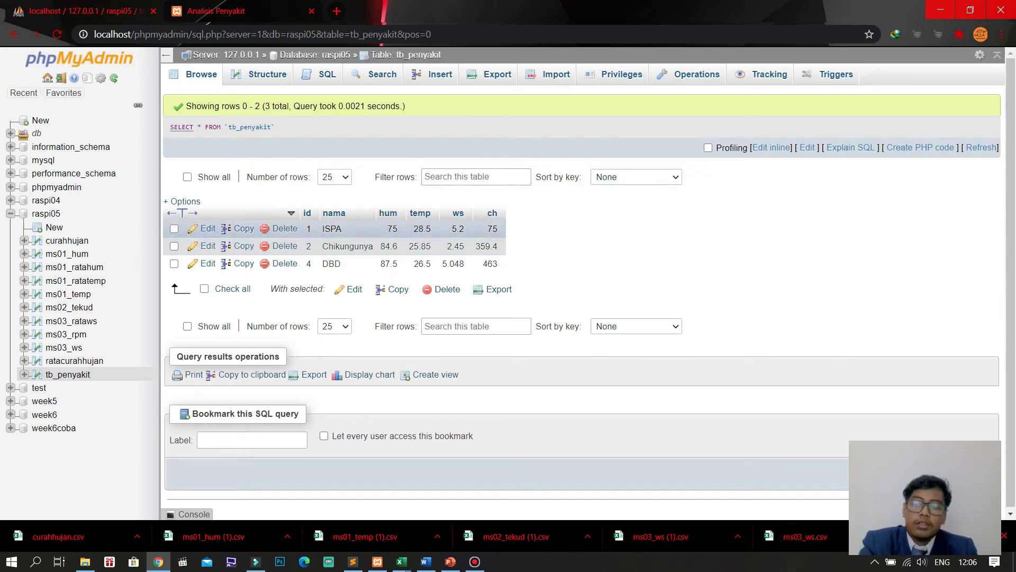
left_click(215, 11)
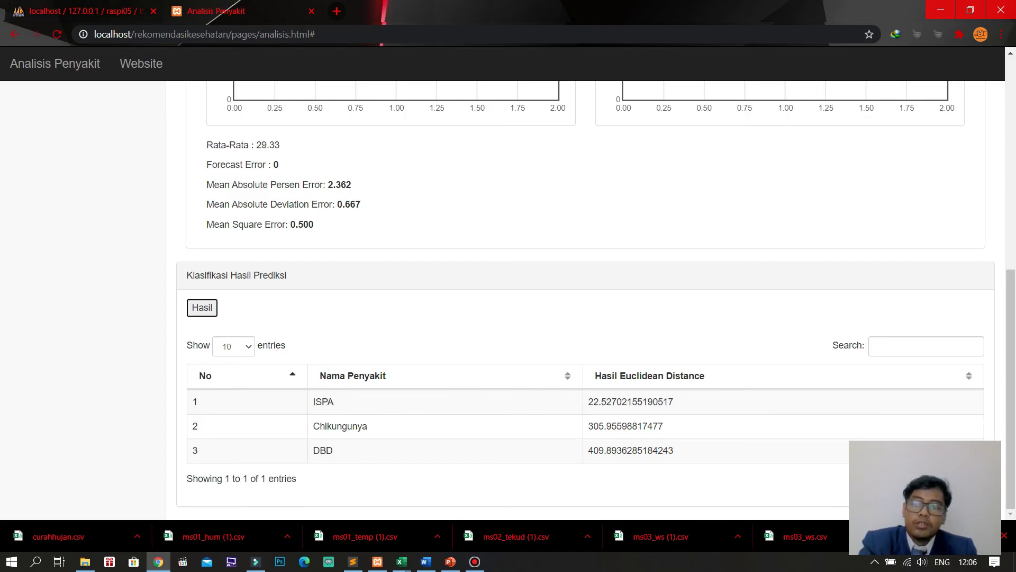
key("ctrl+Tab")
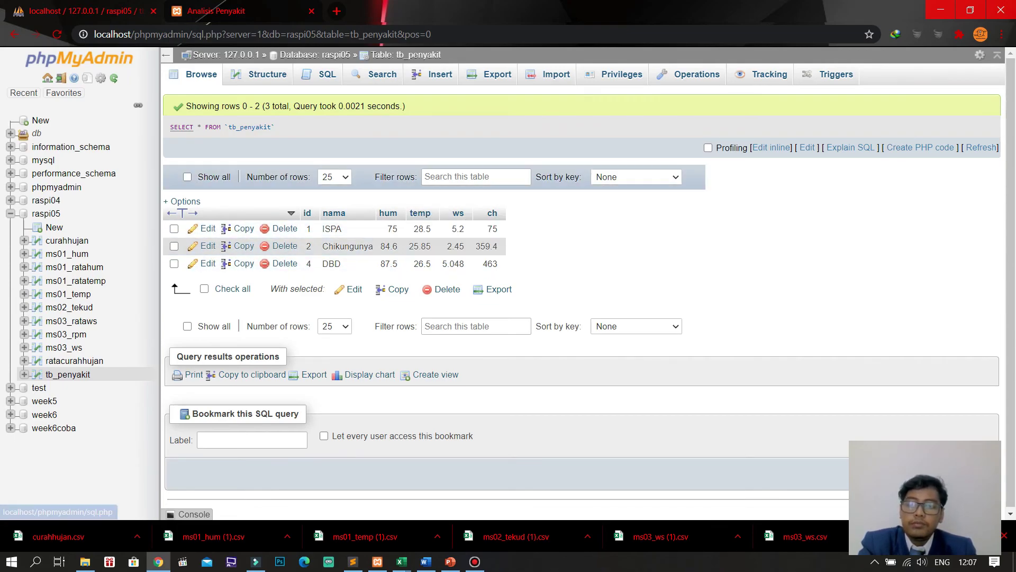
key("ctrl+Tab")
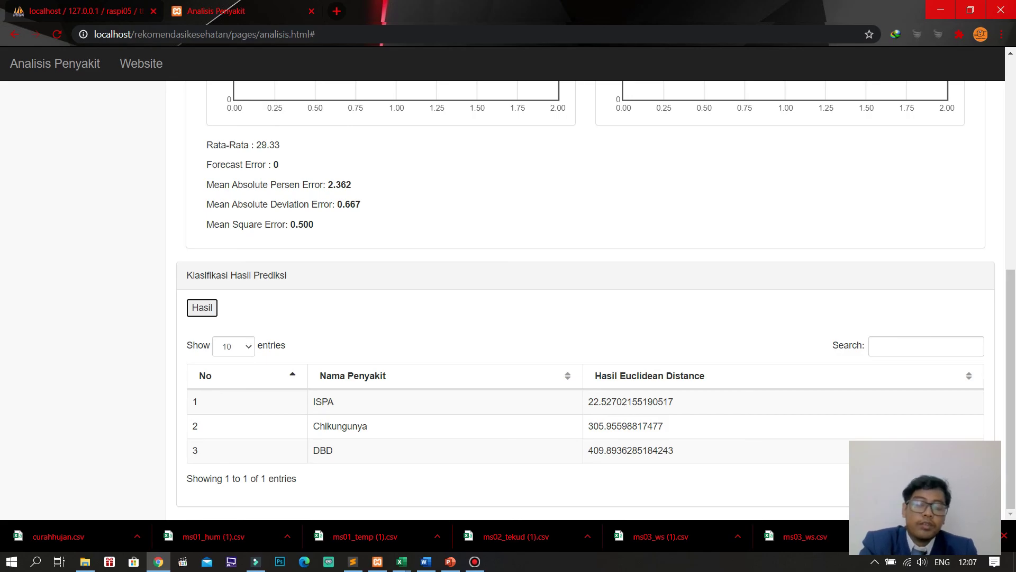
Step: Go back to the Temperatur charts under Grafik Data, and switch to the Bandicam recorder
scroll(582, 297, "up", 7)
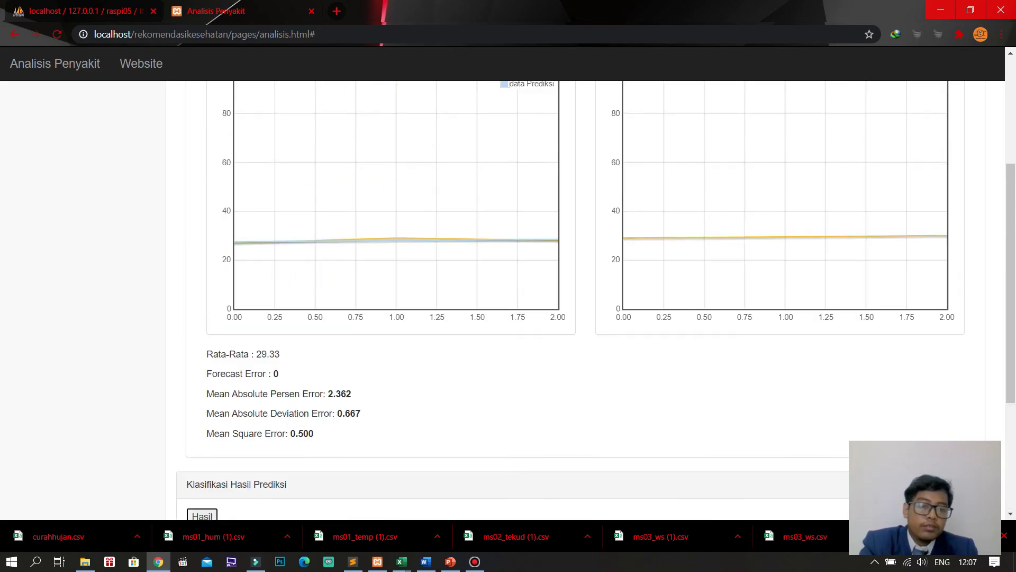
scroll(582, 296, "up", 1)
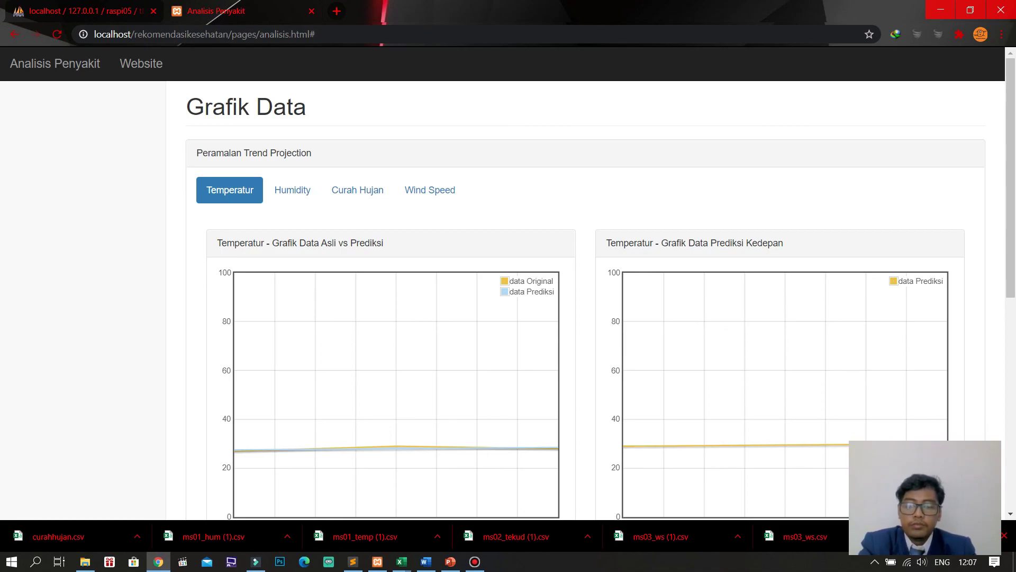
left_click(475, 562)
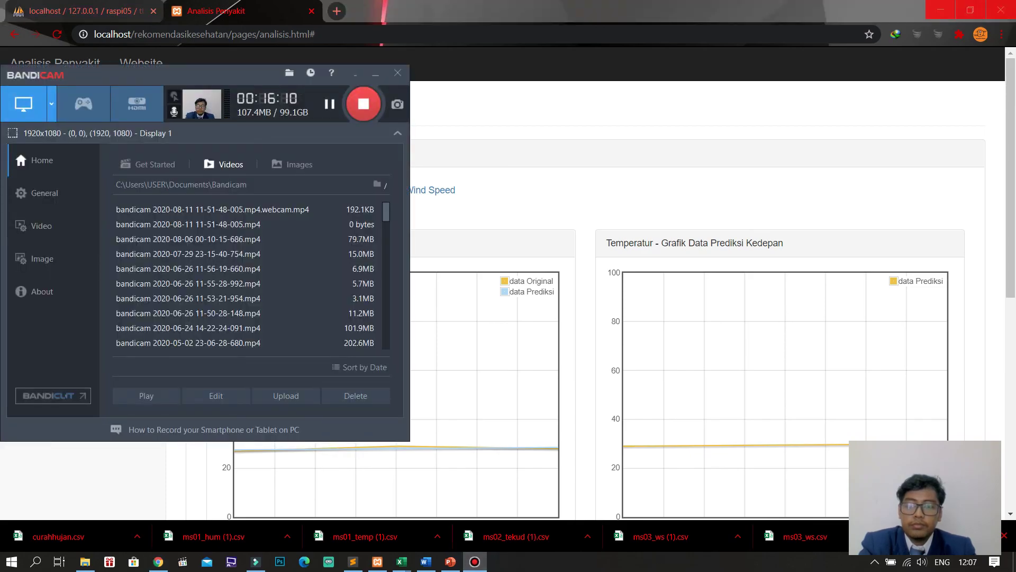